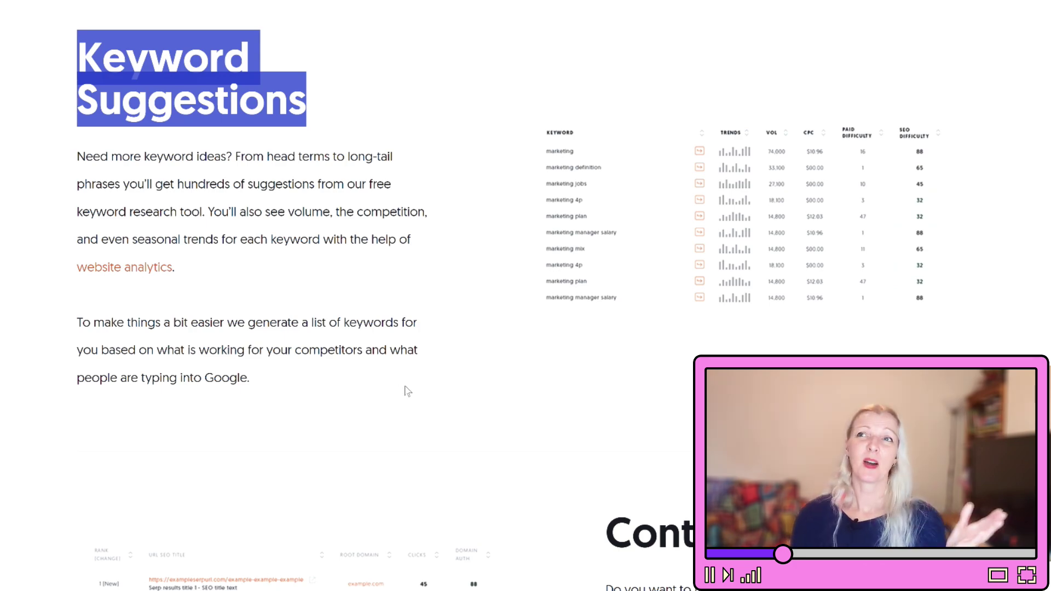
Step: Run an Ubersuggest keyword search for "home gardening tips" with the language and location set to English / United Kingdom
scroll(407, 390, up, 10)
scroll(420, 386, up, 10)
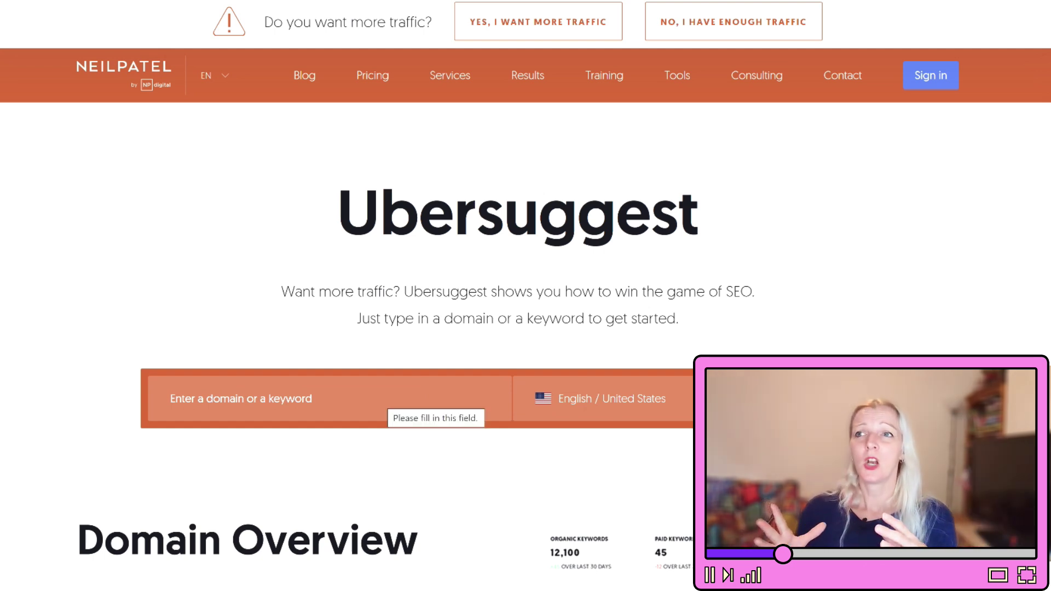
text(home gardening tips)
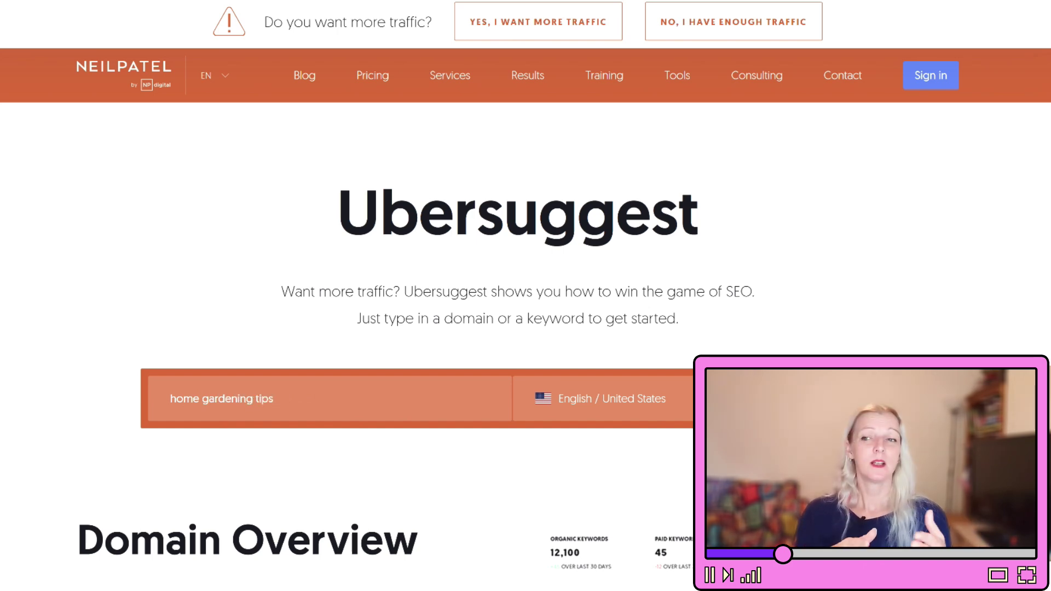
click(598, 398)
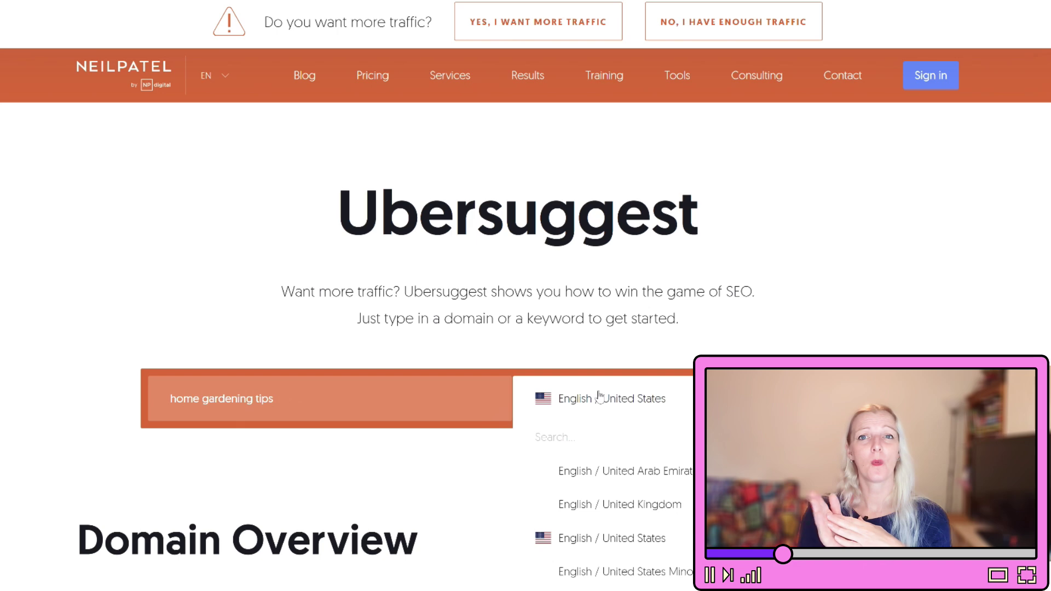
click(603, 506)
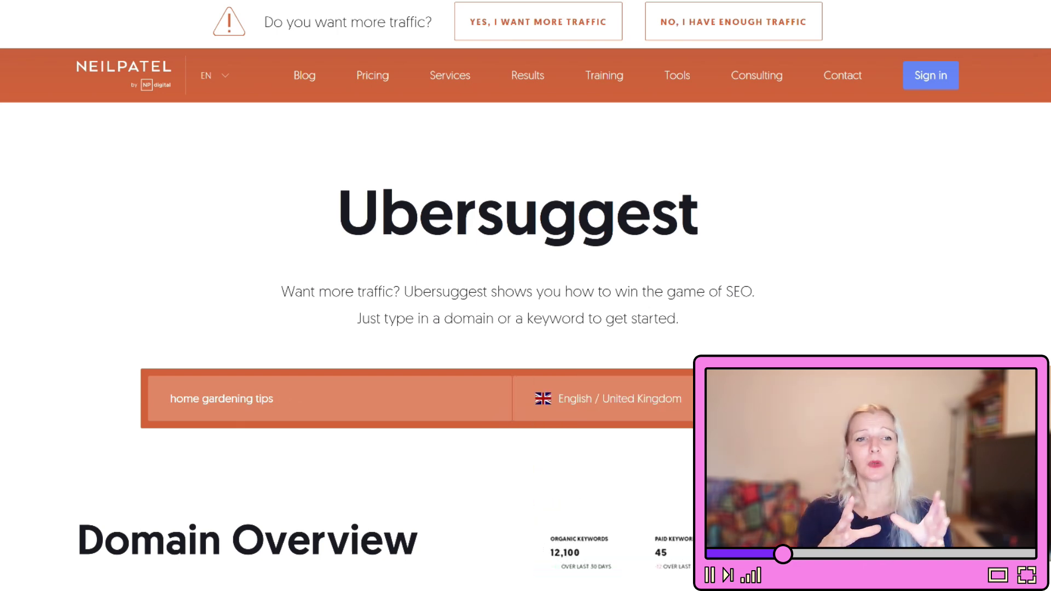
key(Return)
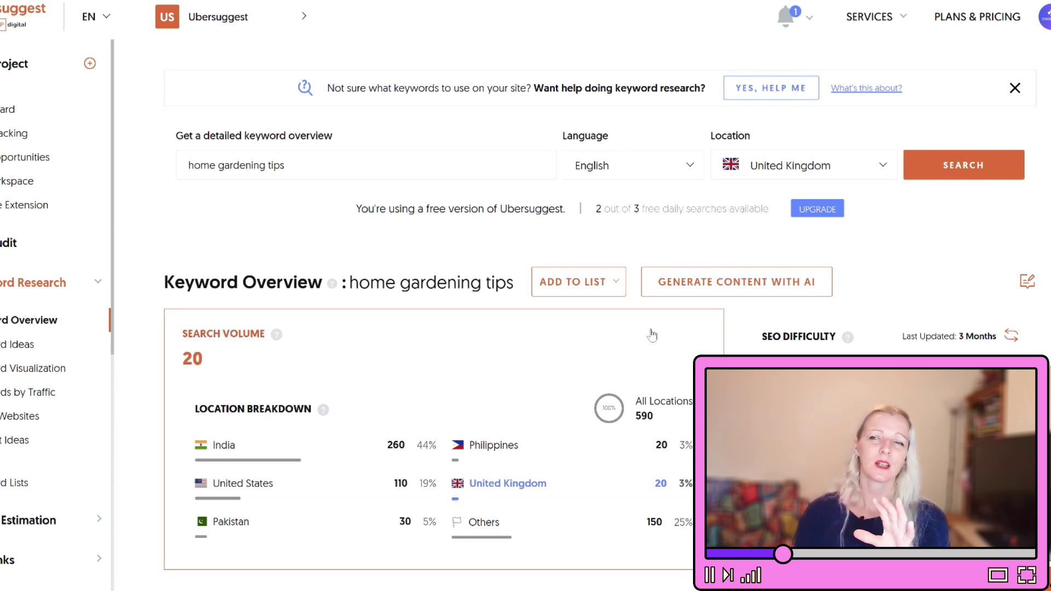
Step: Examine the keyword overview through to the Keyword Ideas section and open the full list of suggestions
scroll(660, 347, down, 6)
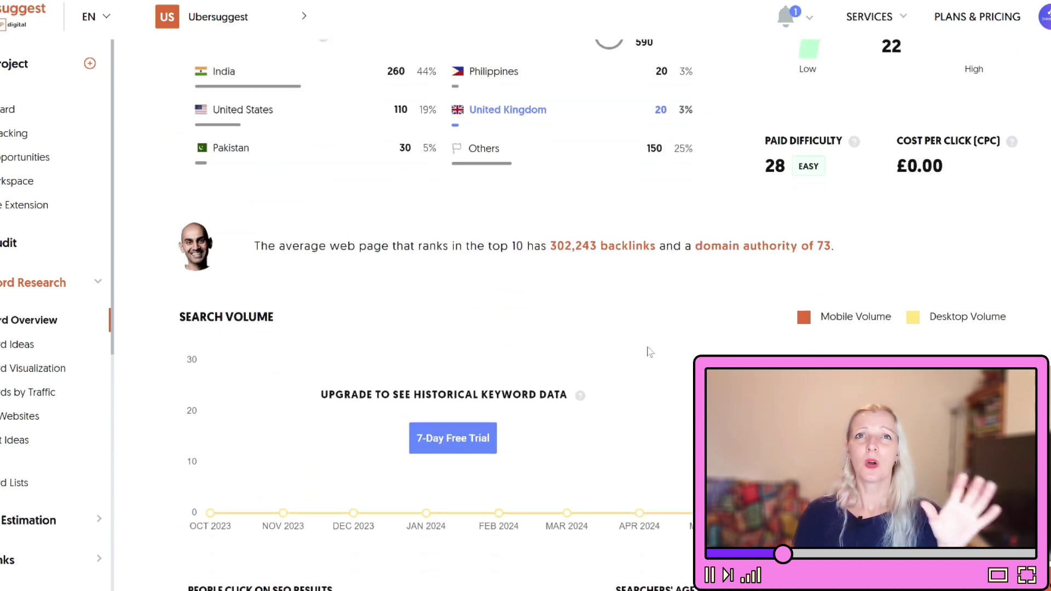
scroll(658, 352, down, 5)
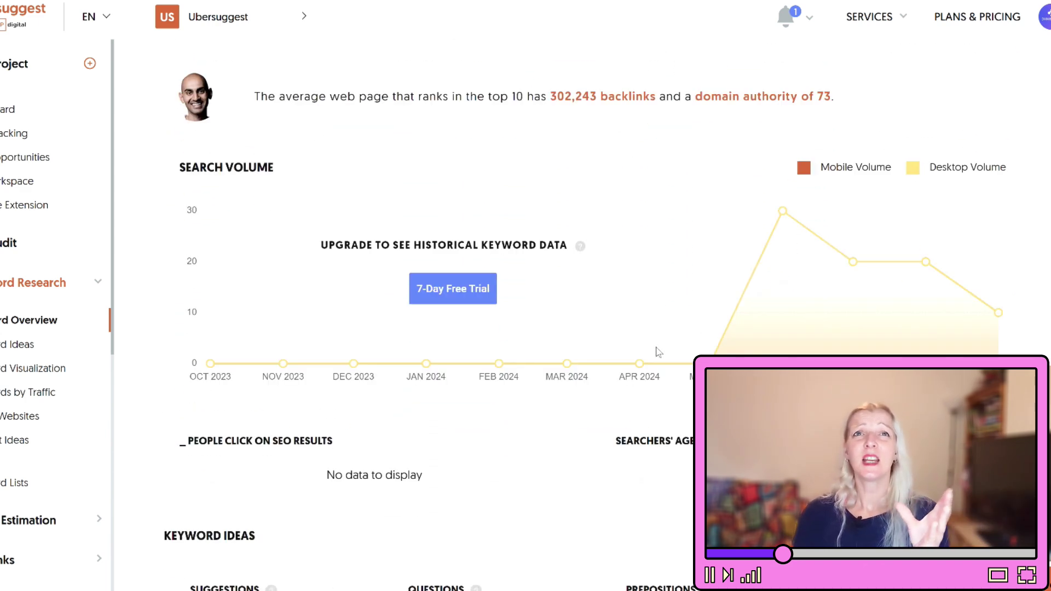
scroll(658, 352, down, 4)
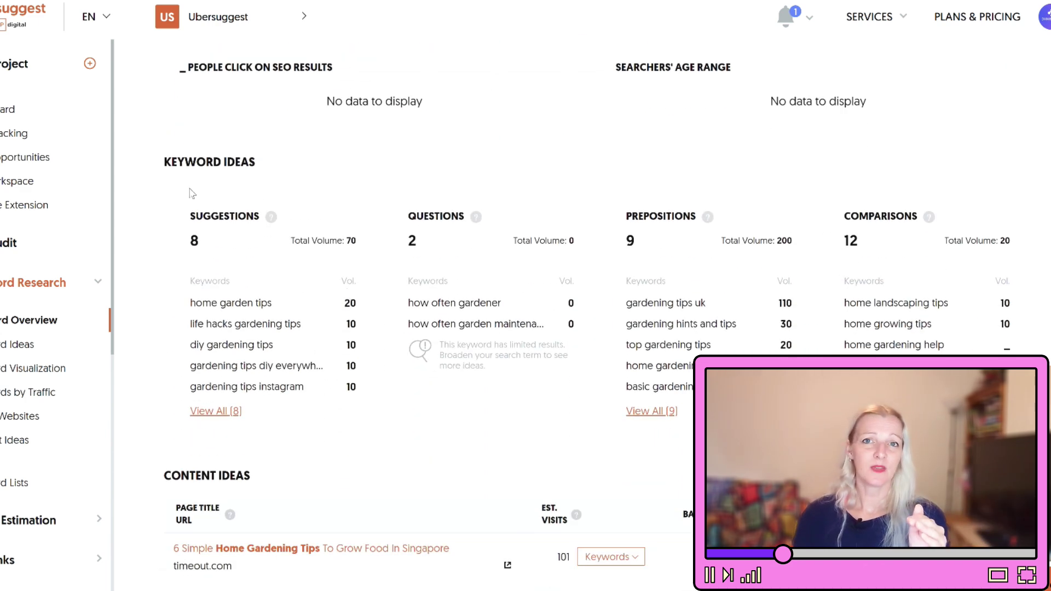
drag(154, 169, 265, 169)
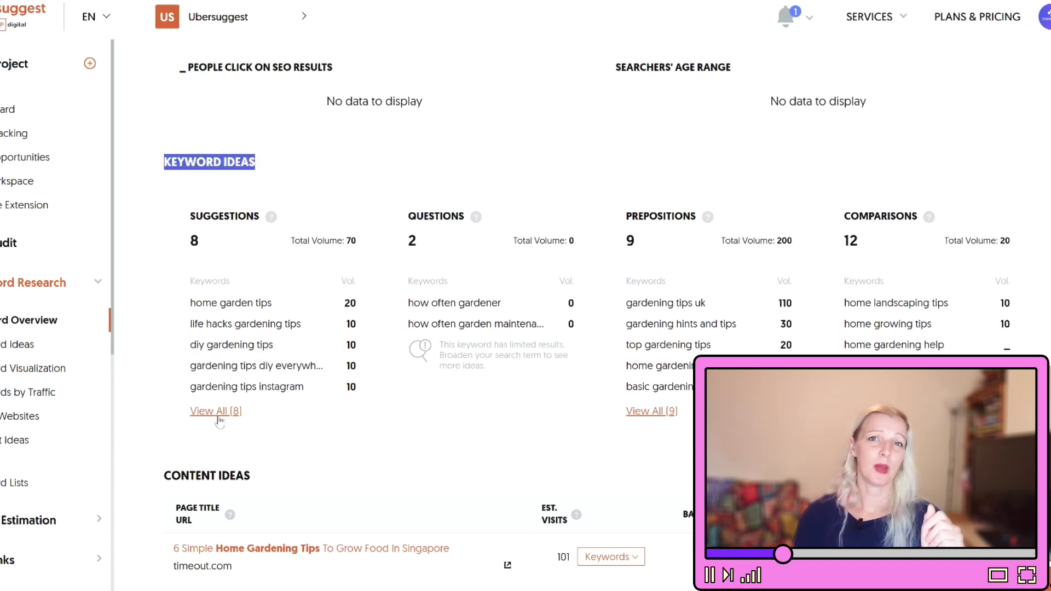
scroll(219, 420, down, 2)
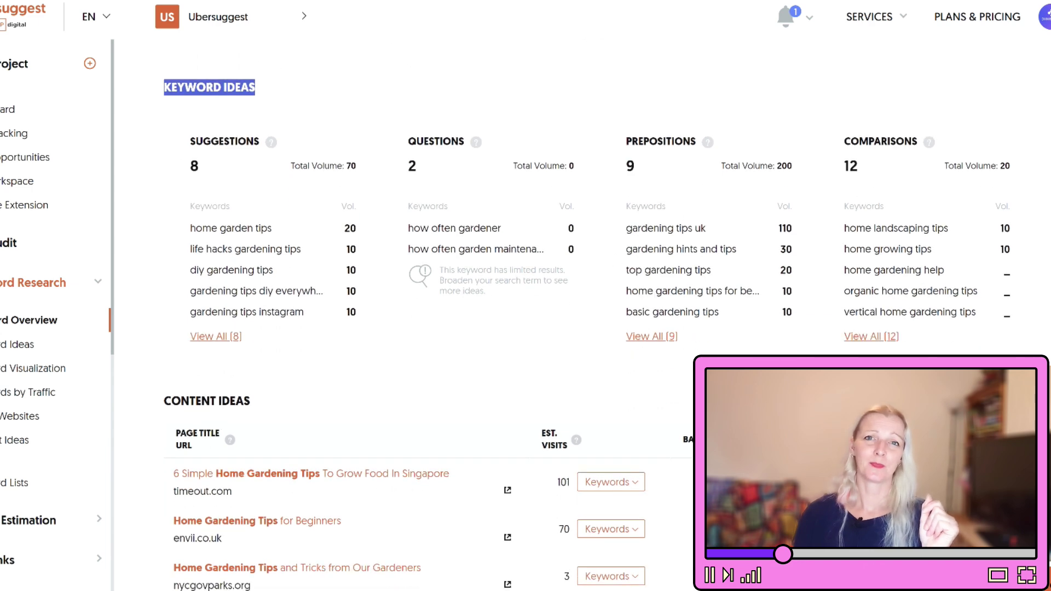
click(208, 338)
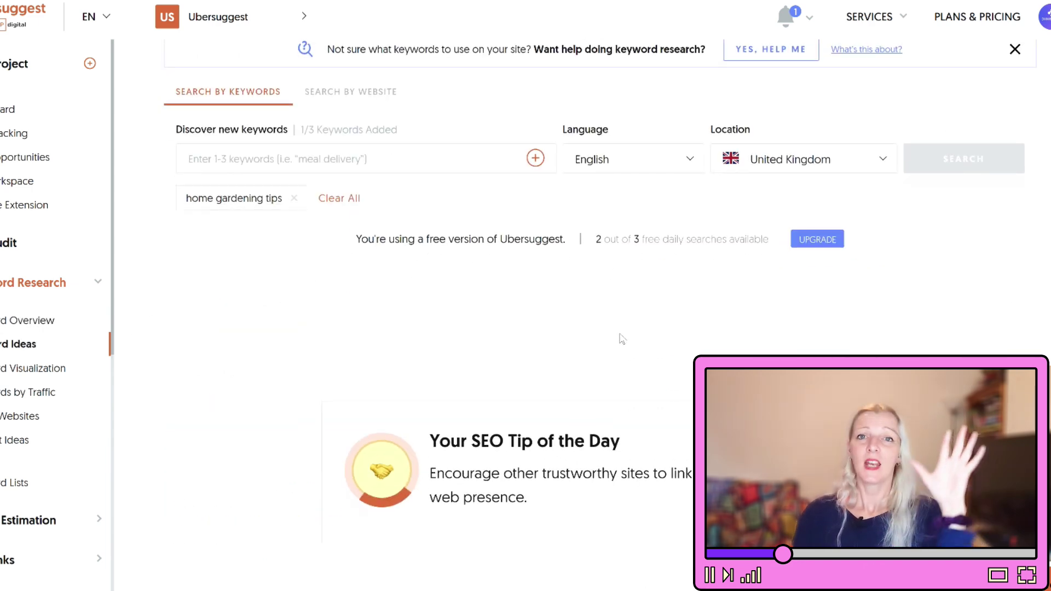
scroll(621, 335, down, 3)
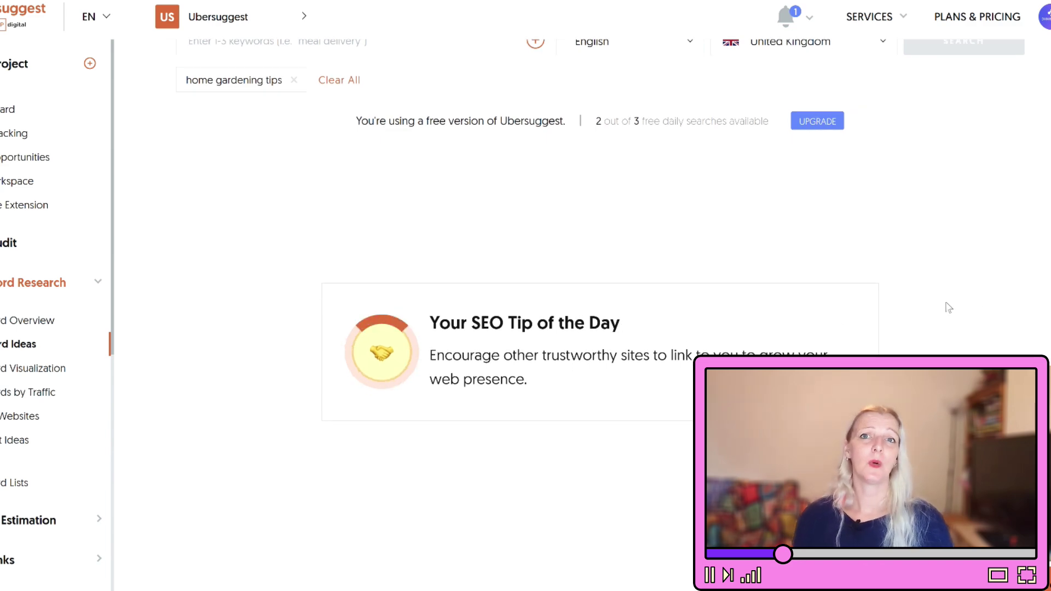
Step: Switch to ChatGPT's GPT store, search for "seo content writing master" and start a chat with SEO Content Writing Master
scroll(944, 313, down, 3)
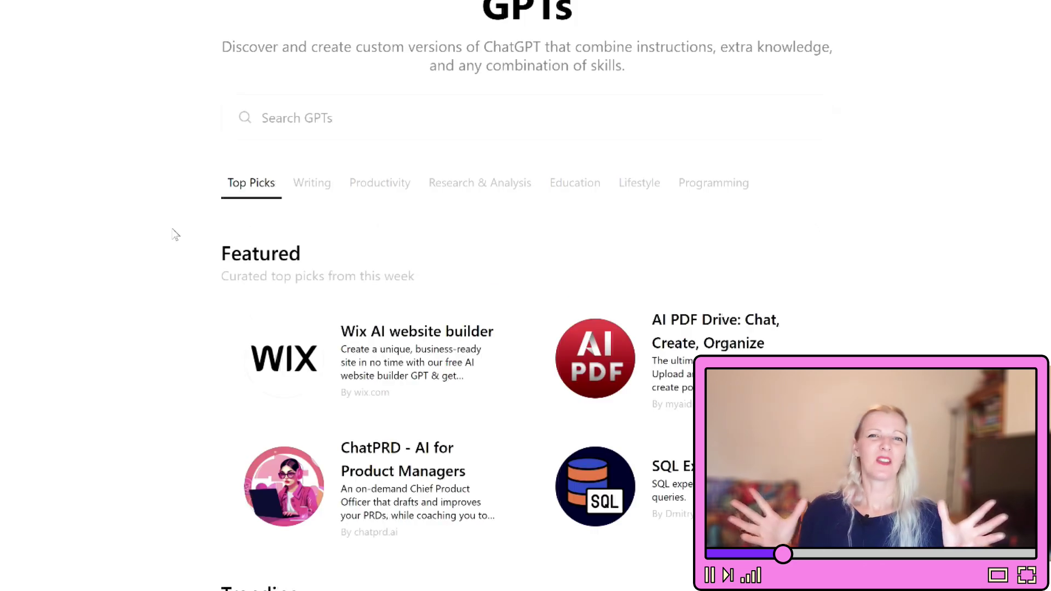
click(303, 118)
text(se)
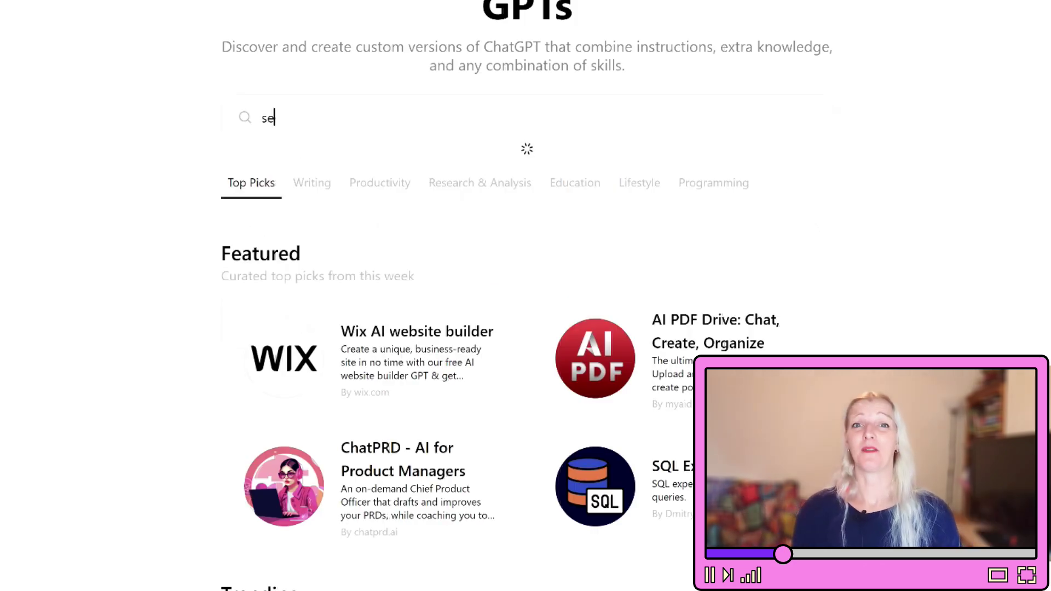
text(o content wrot)
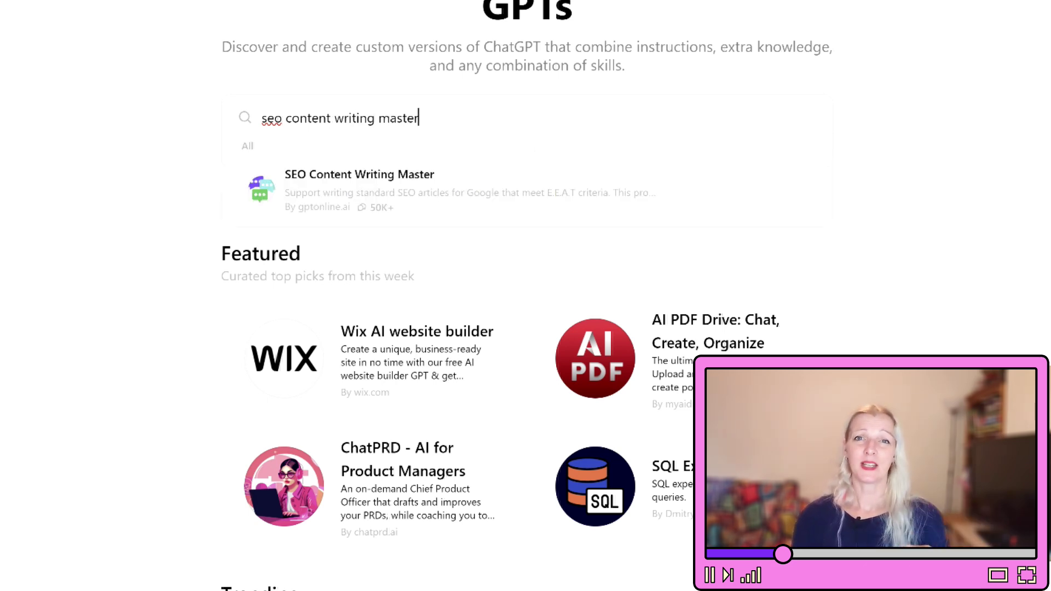
click(326, 194)
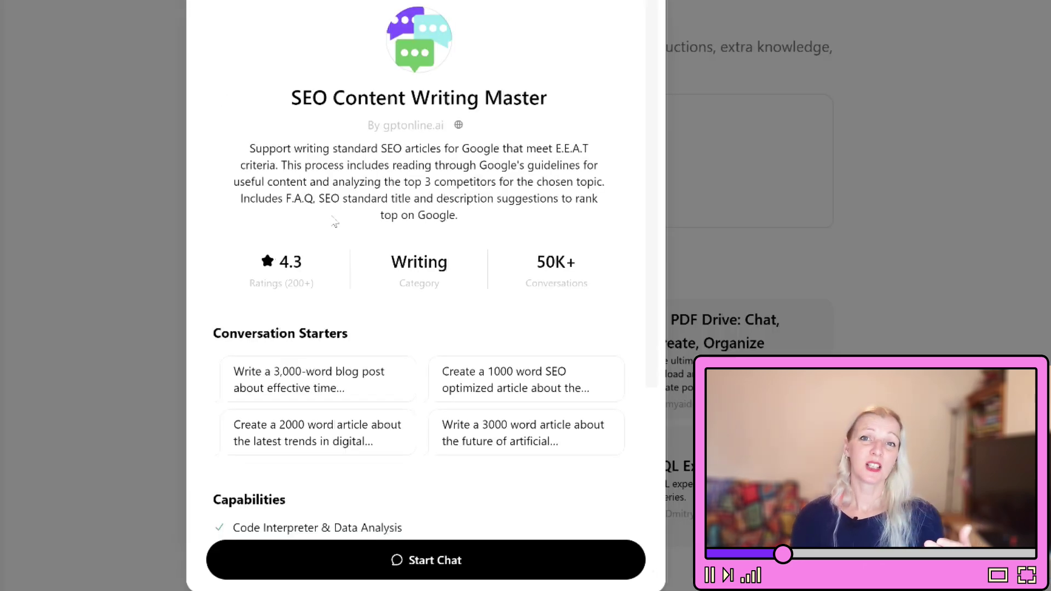
click(428, 562)
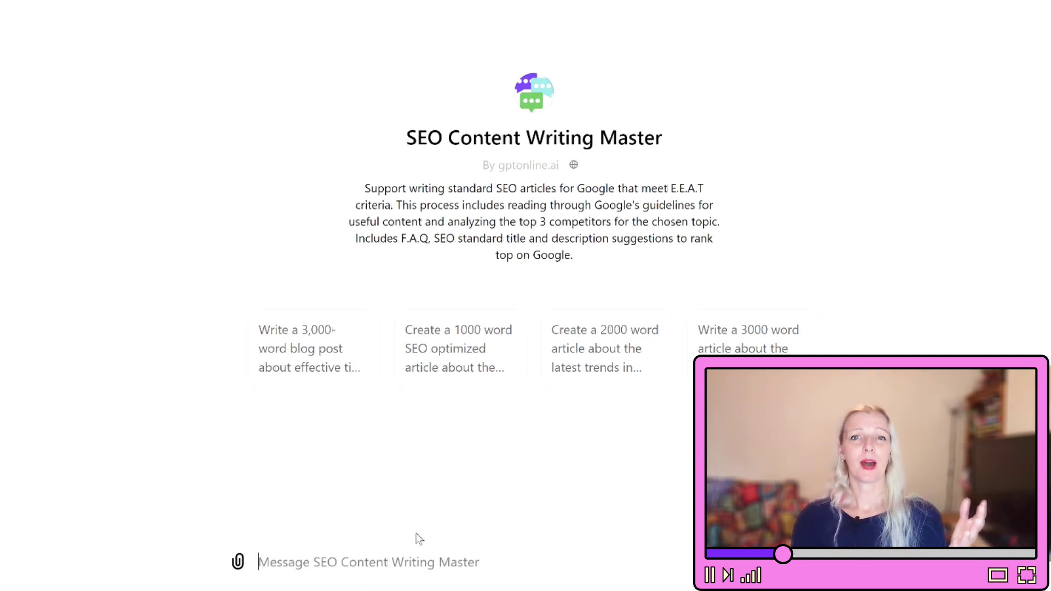
Step: Prompt the GPT to draft a post/blog for keyword optimisation 'vegan recipes for a slow cooker' including 5 recipes and their benefits
text(draft a post/blog for keyword optimisation 'vegan recipes)
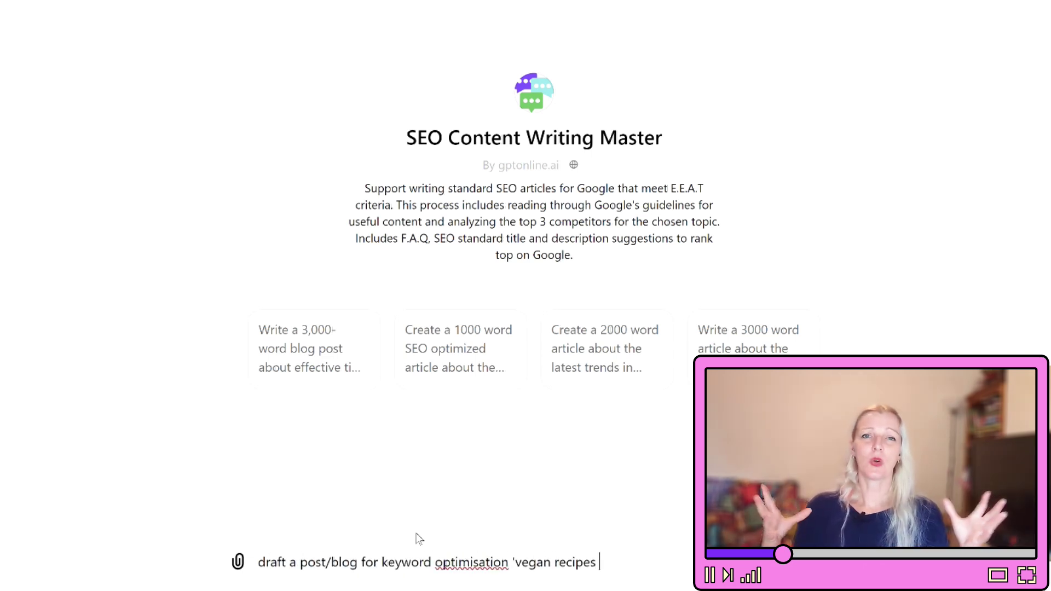
text( for a slow cooke)
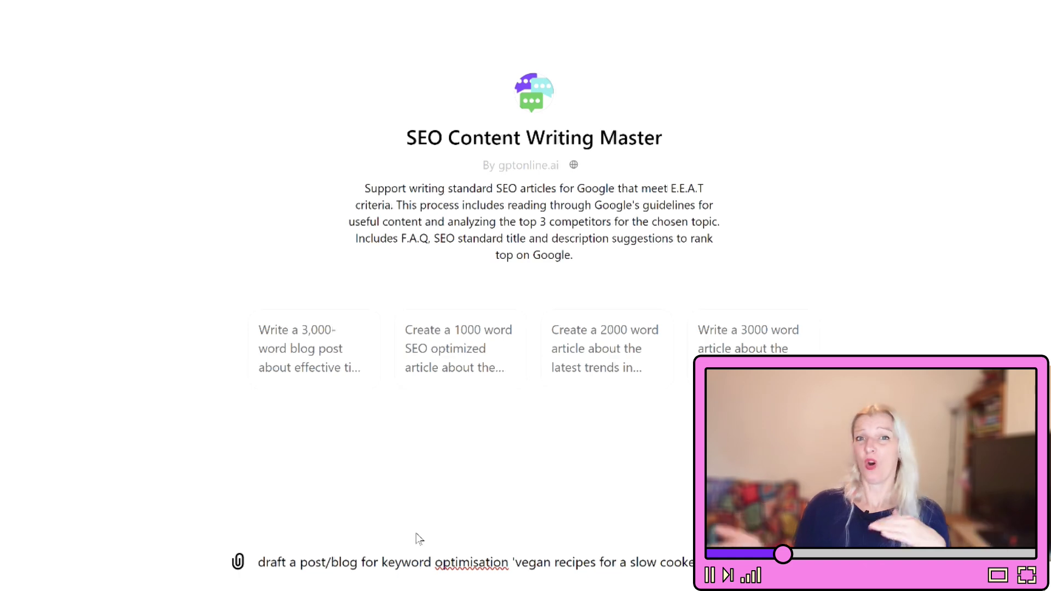
text(r' including 5 recipes and their benefits)
key(Return)
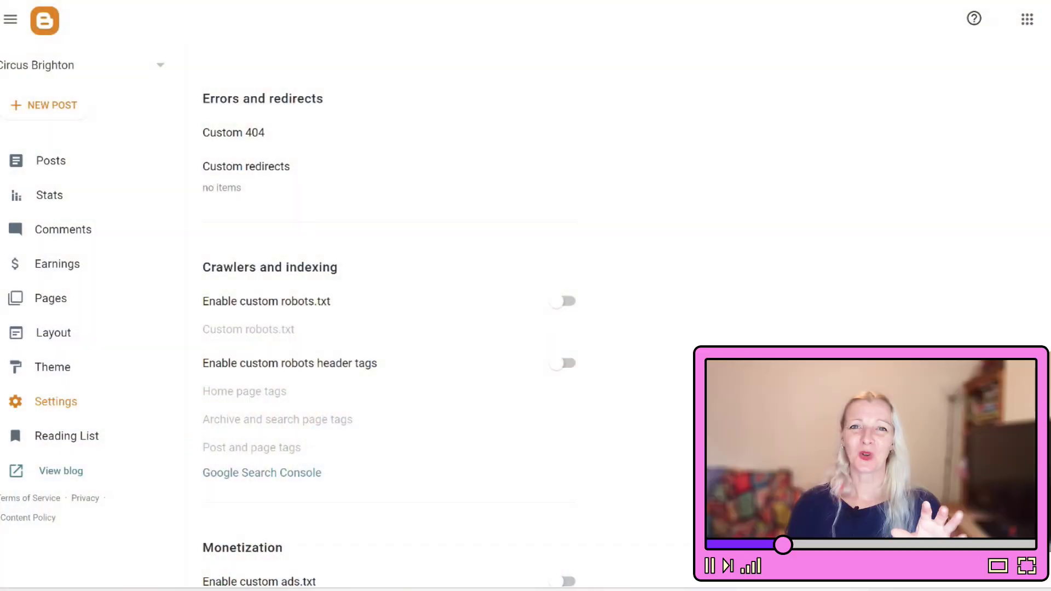
Step: Examine the Meta tags section in Blogger's settings and the meta title and meta description in the ChatGPT draft
scroll(324, 291, up, 4)
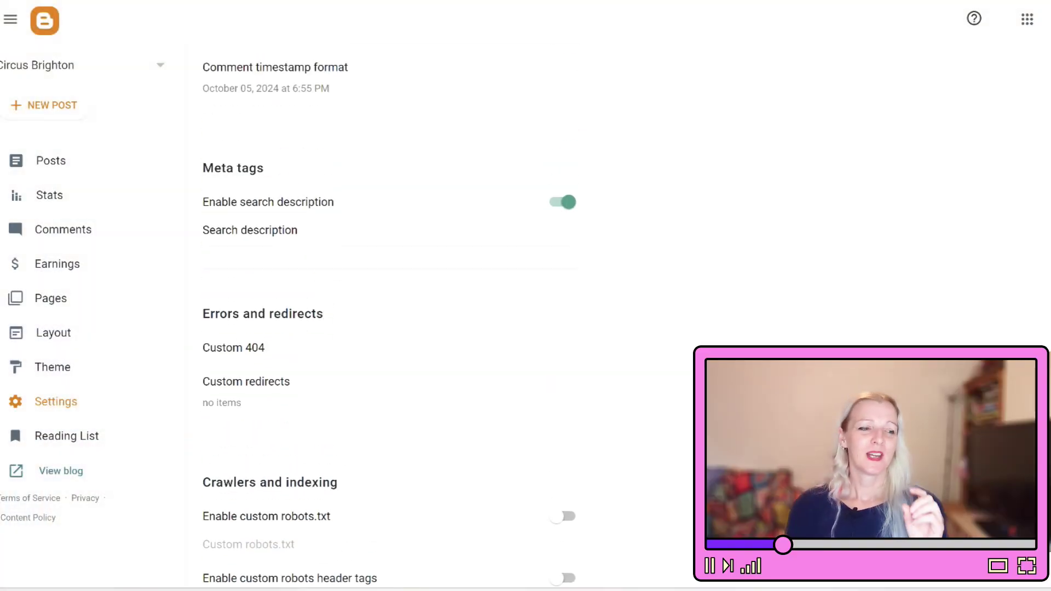
drag(202, 163, 343, 211)
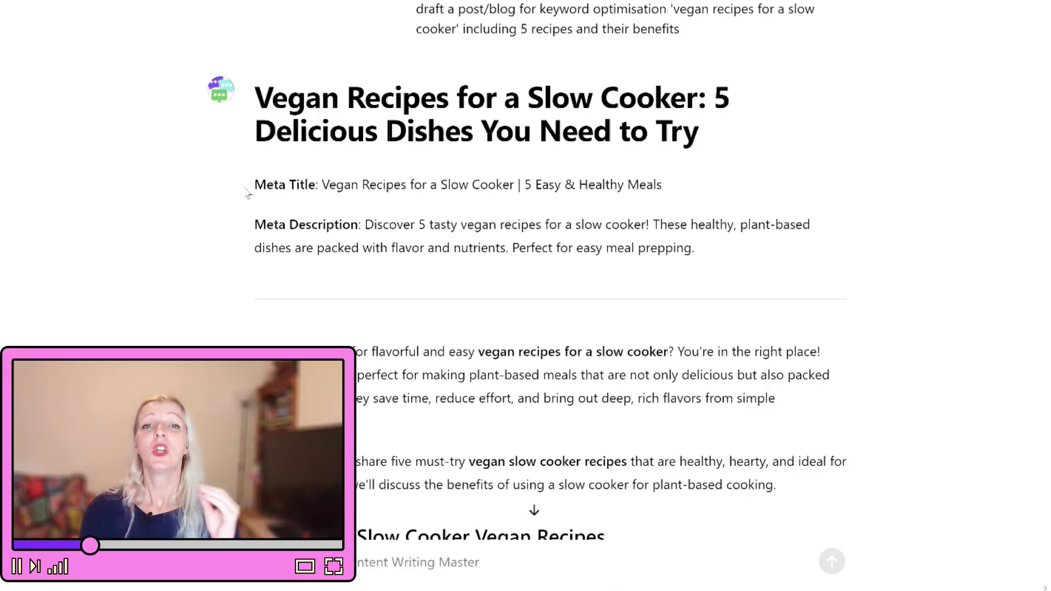
drag(246, 193, 696, 257)
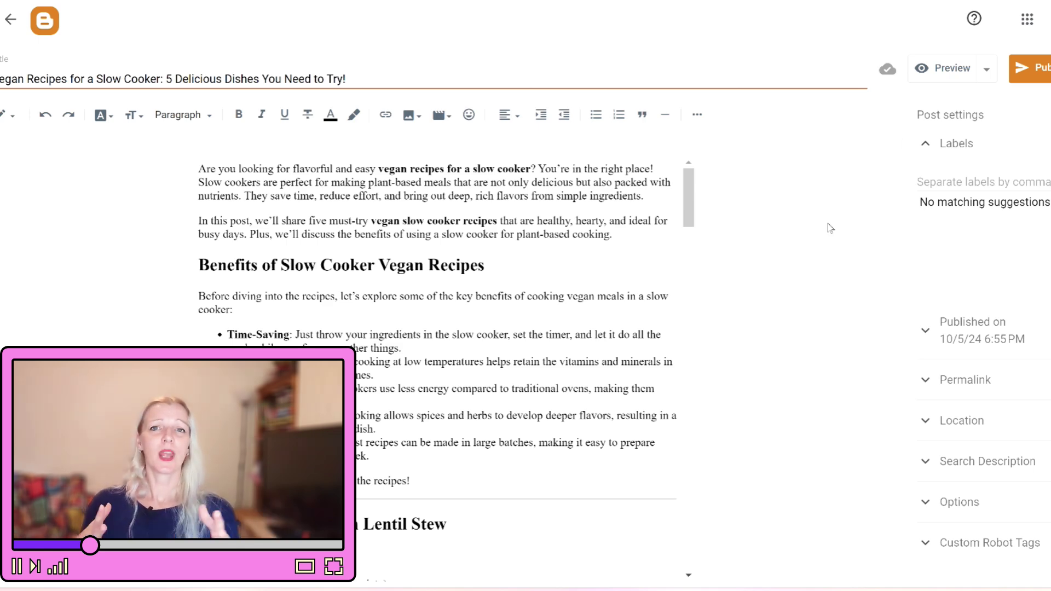
Step: Set the Blogger post's search description to the ChatGPT draft's meta description, shortened to end with "Perfect for easy meals!"
scroll(436, 370, down, 20)
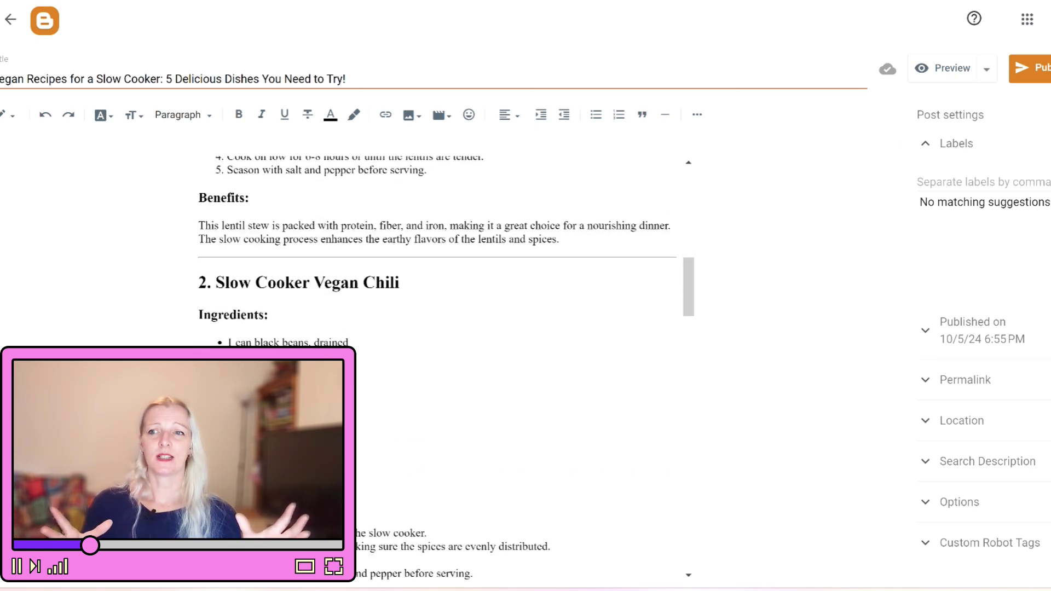
scroll(437, 370, down, 10)
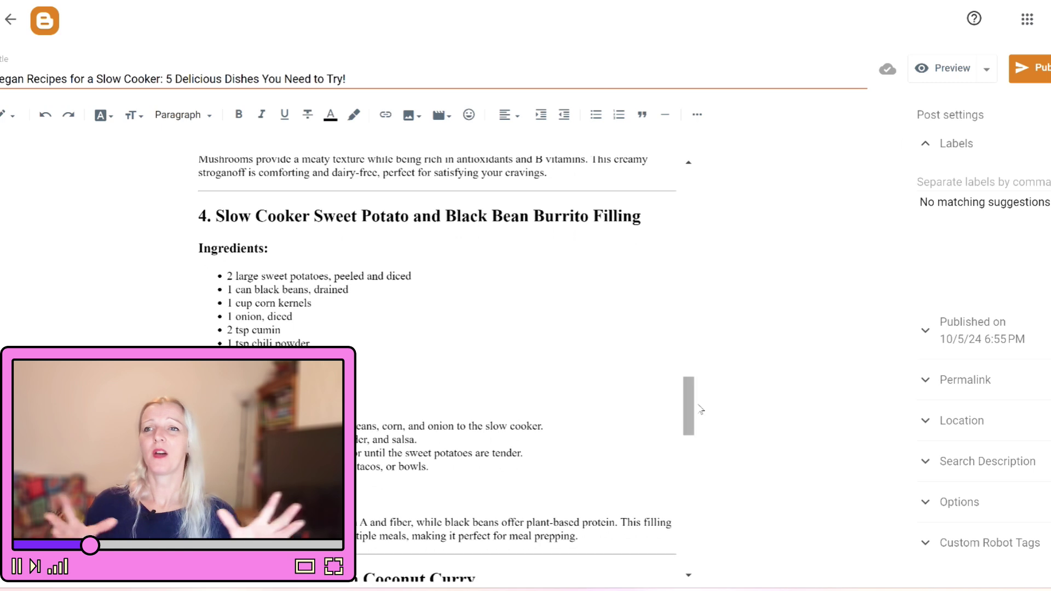
click(925, 504)
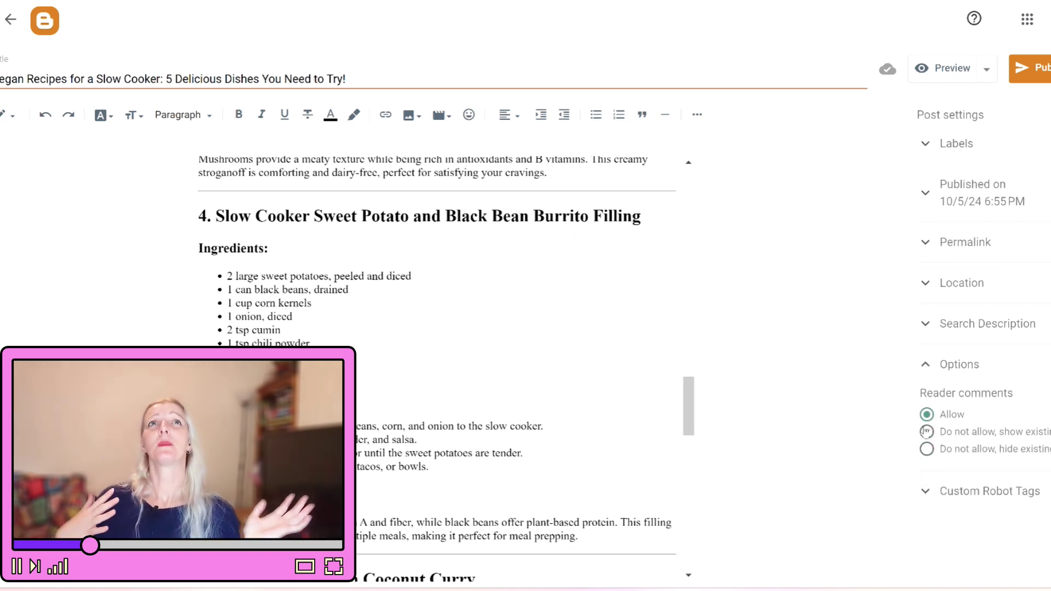
click(927, 334)
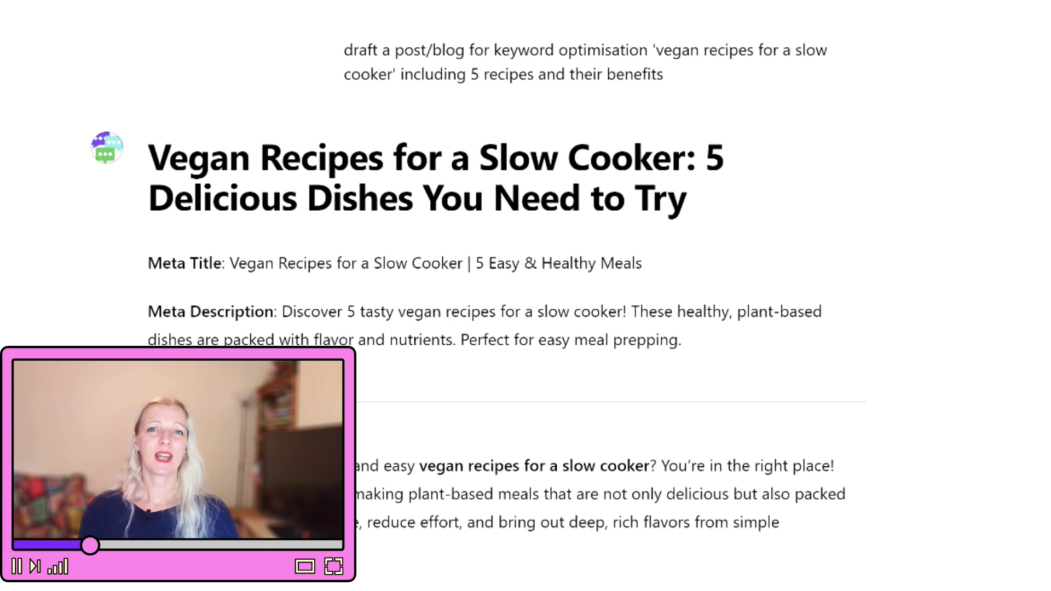
drag(282, 312, 662, 363)
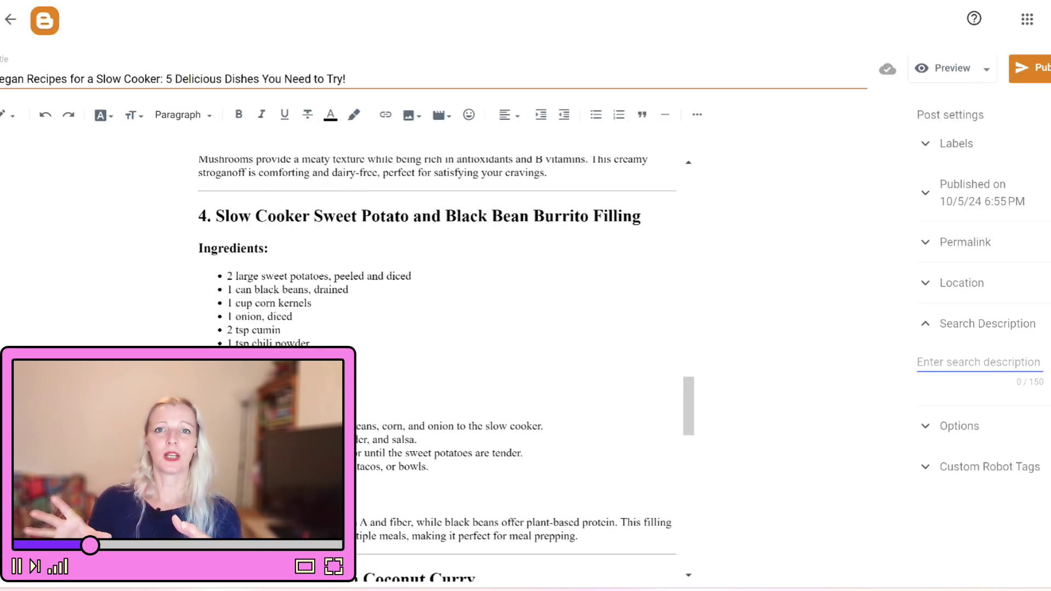
key(ctrl+v)
key(BackSpace)
key(BackSpace)
key(BackSpace)
key(BackSpace)
key(BackSpace)
key(BackSpace)
key(BackSpace)
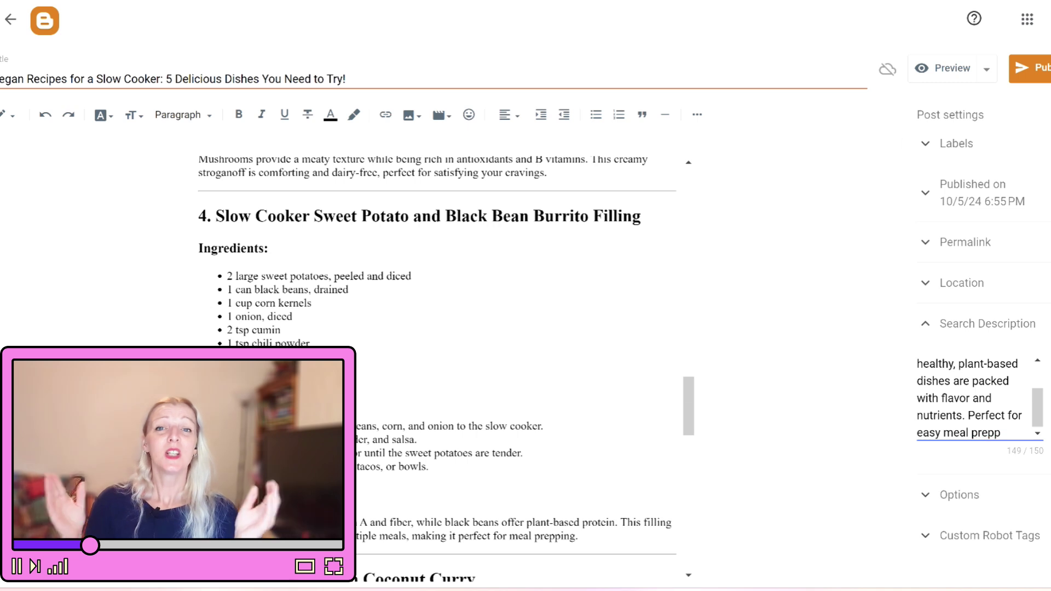
text(s!)
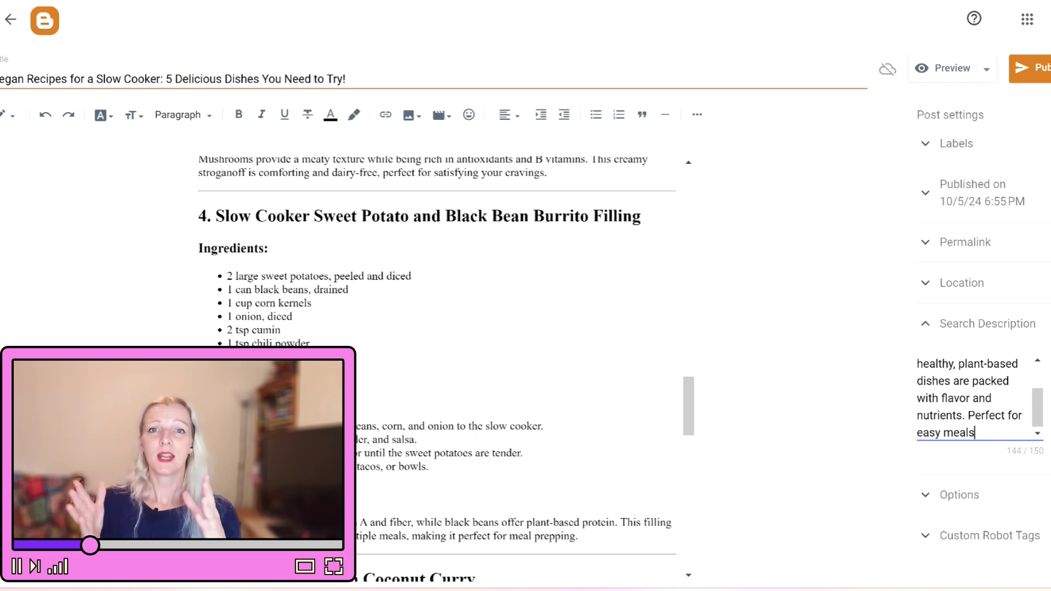
click(1007, 470)
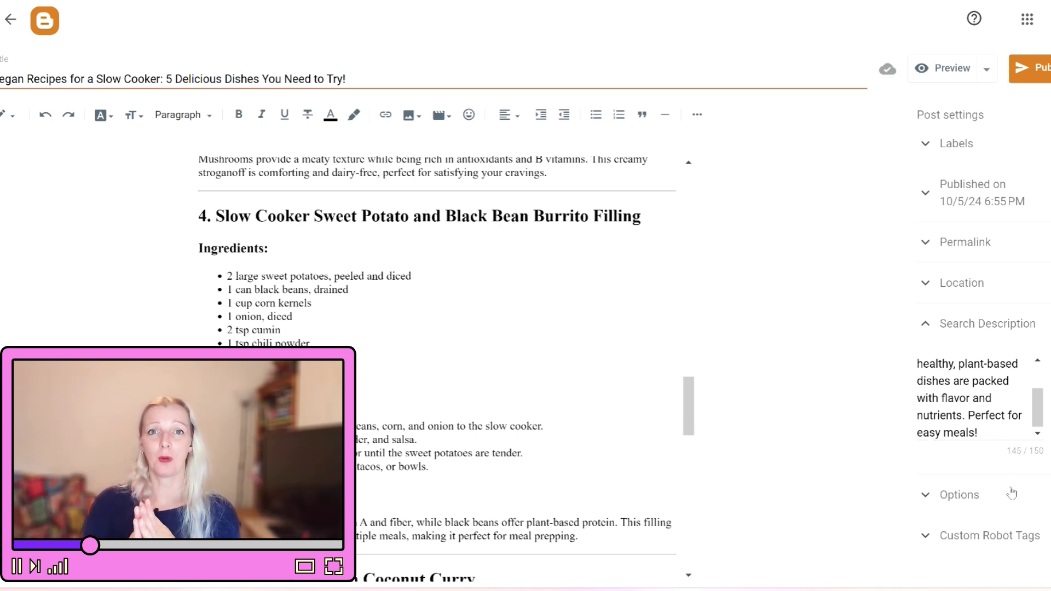
Step: Examine the post's reader comment options and its custom robot tags
click(958, 495)
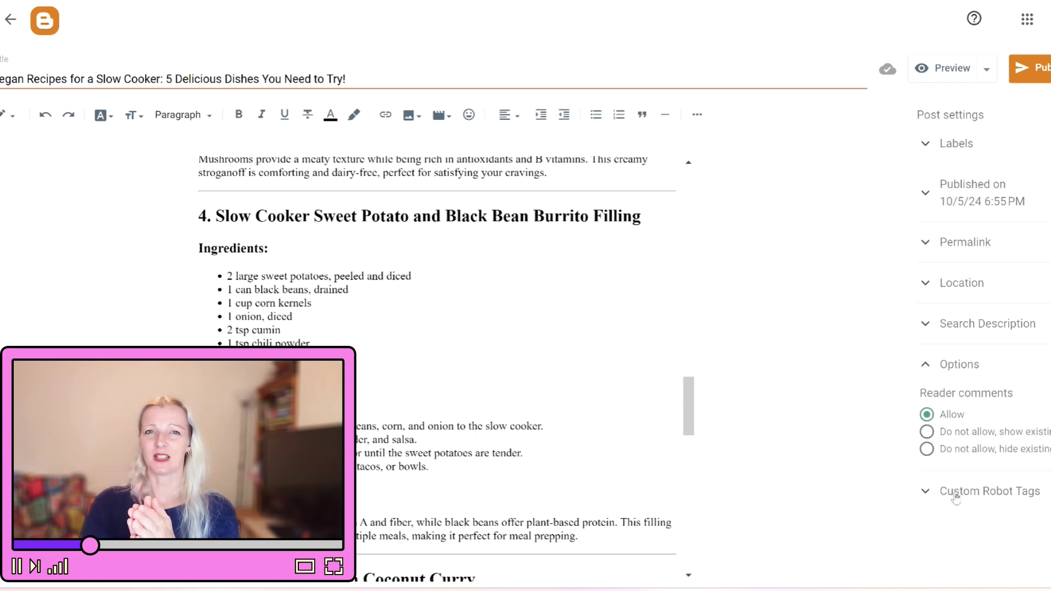
click(958, 502)
scroll(1024, 496, down, 3)
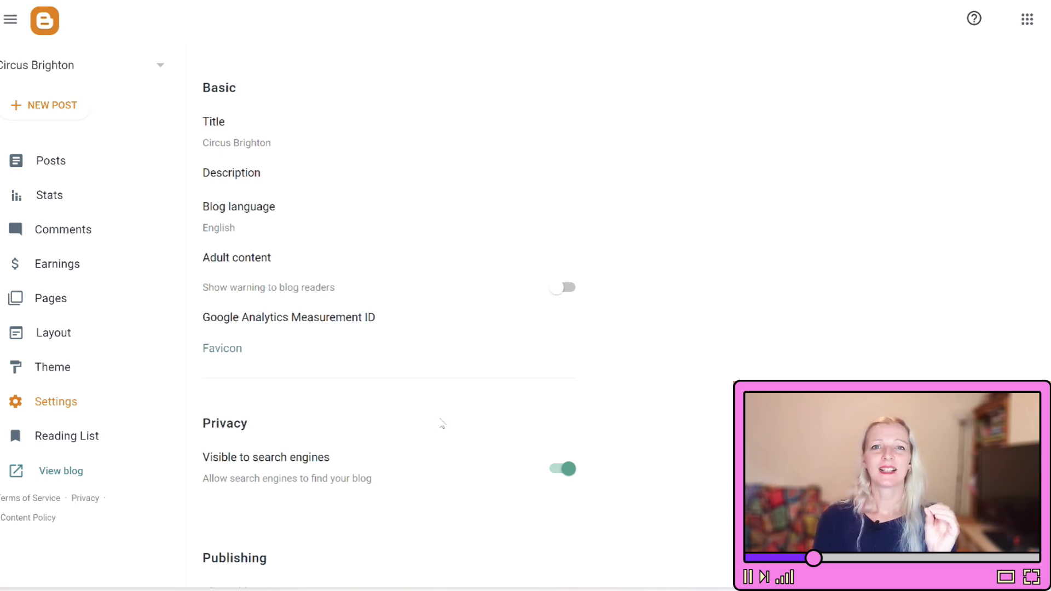
Step: Enable the search description in the Meta tags section of the Circus Brighton blog's settings
scroll(442, 424, down, 4)
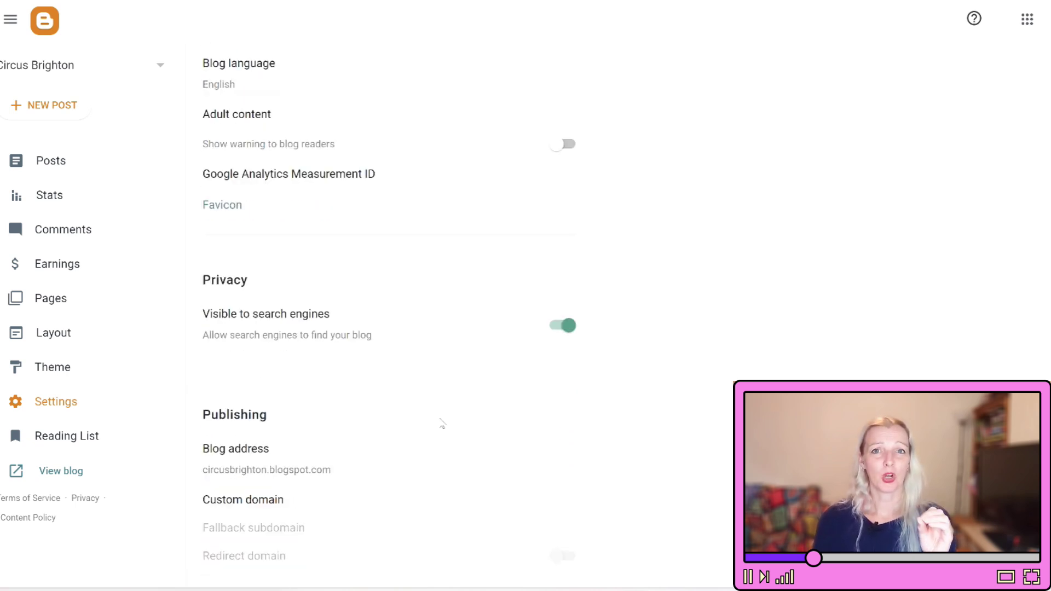
scroll(442, 424, down, 5)
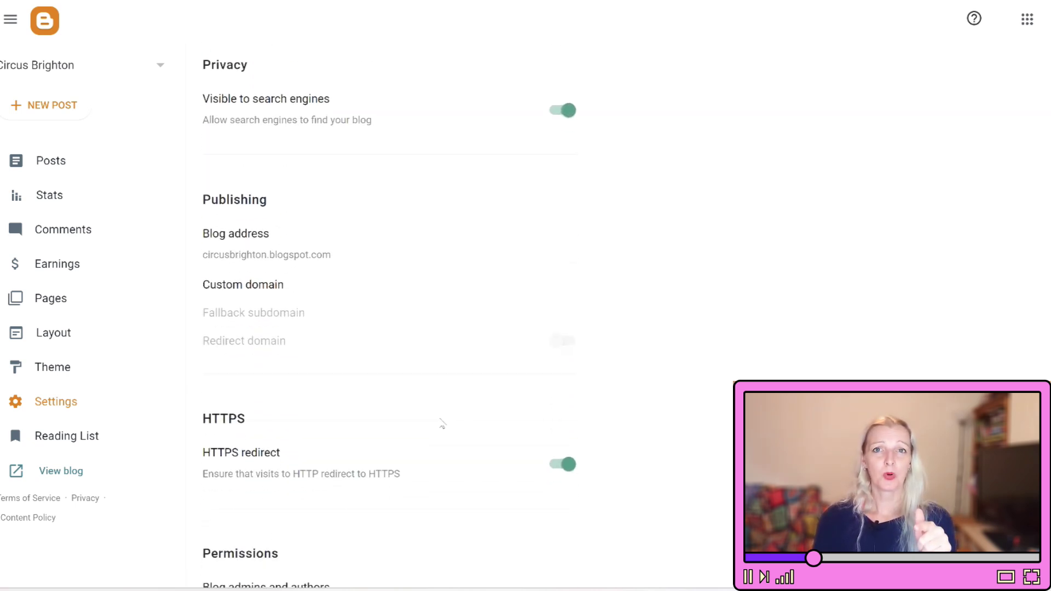
scroll(442, 424, down, 6)
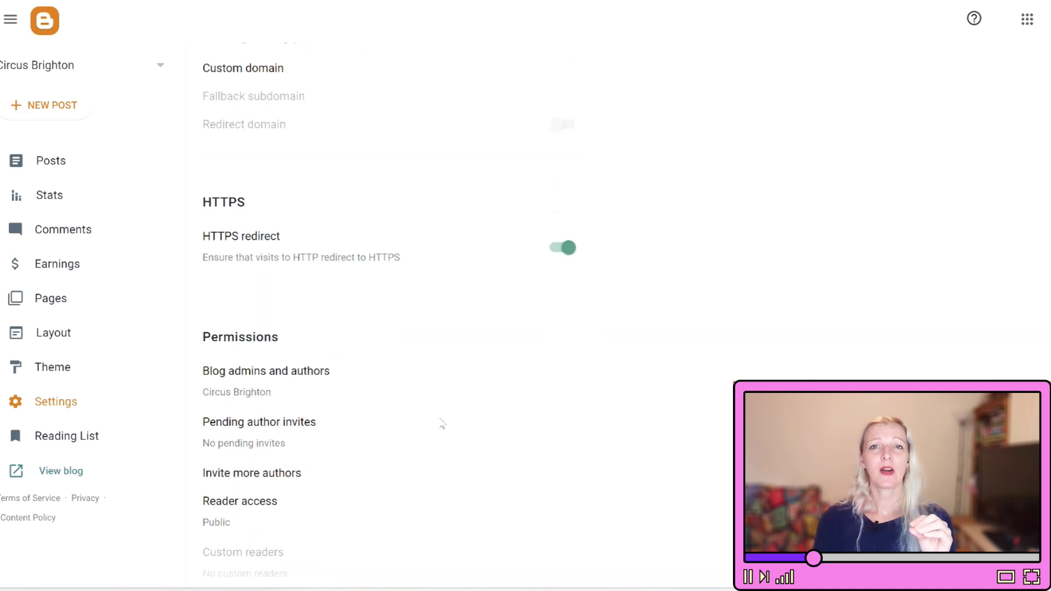
scroll(442, 424, down, 8)
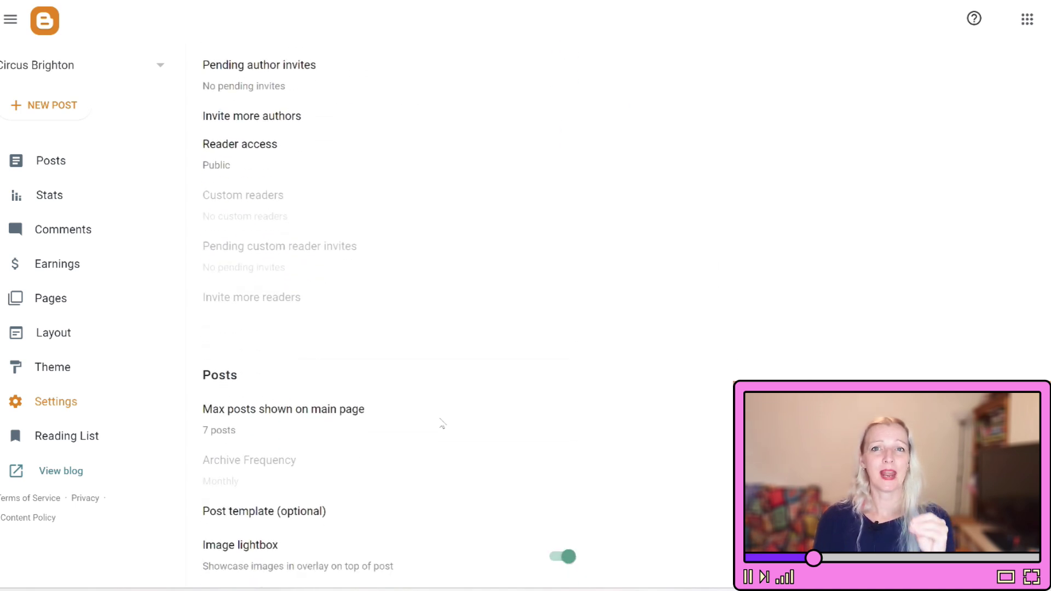
scroll(442, 424, down, 6)
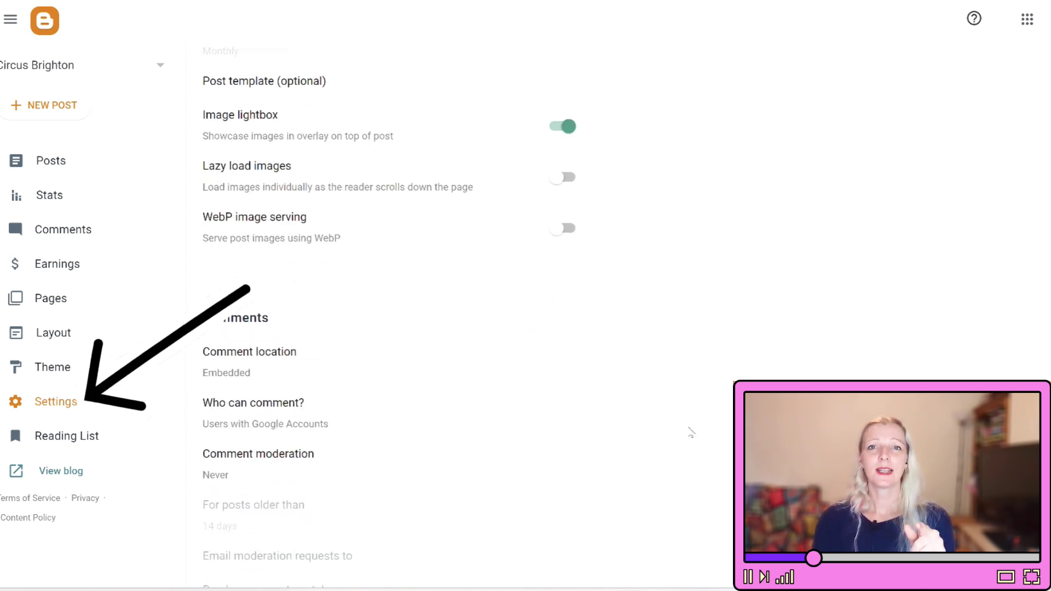
scroll(688, 432, down, 7)
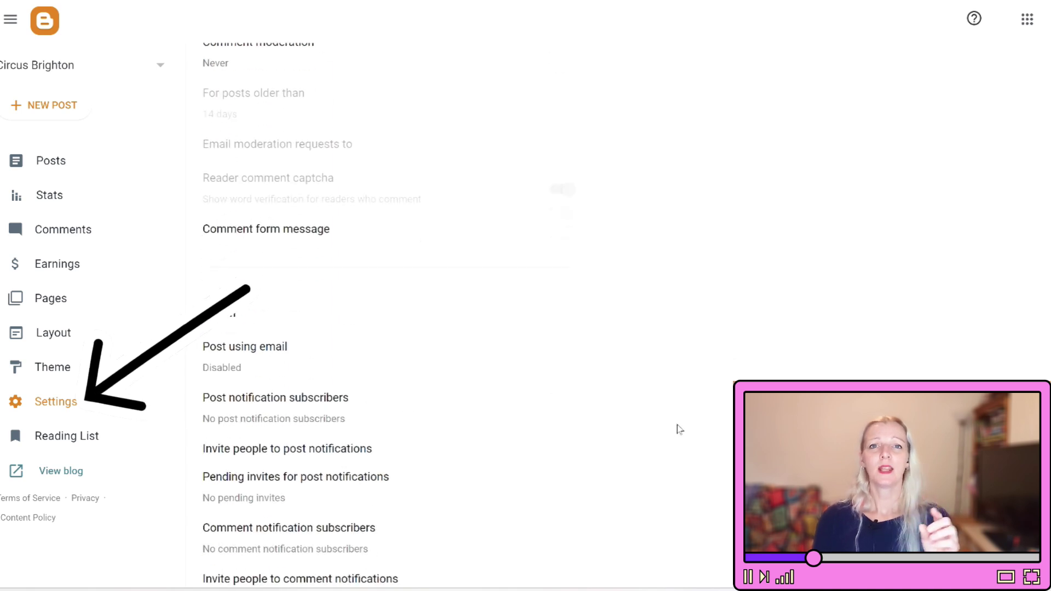
scroll(679, 430, down, 3)
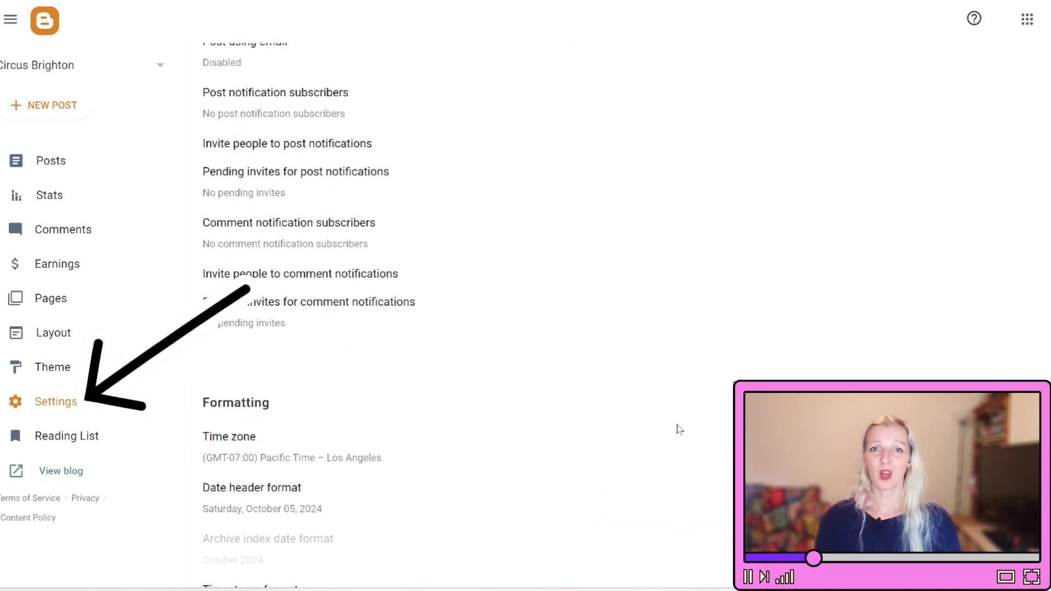
scroll(678, 428, down, 5)
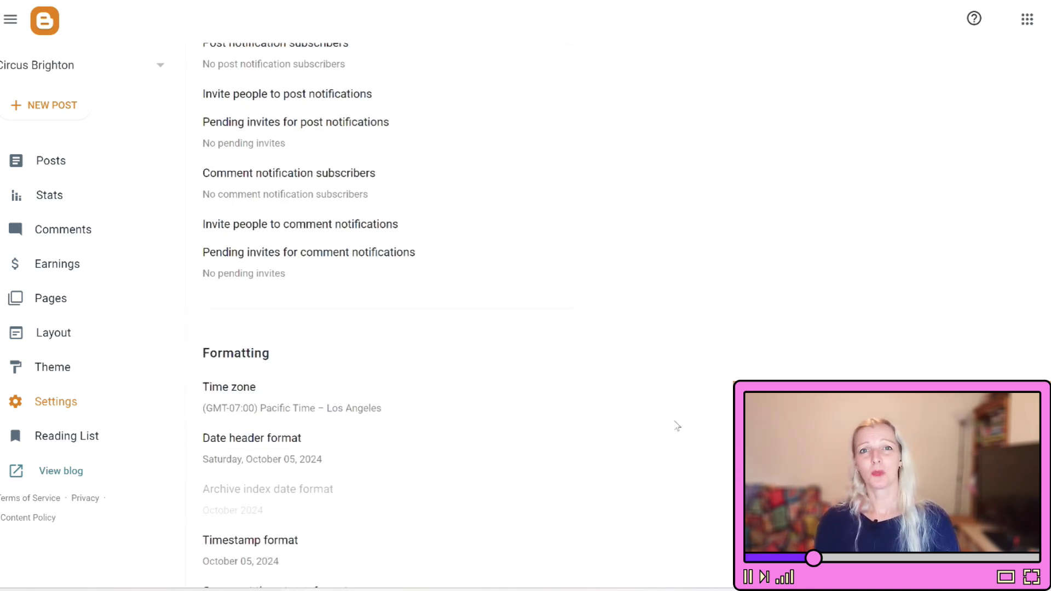
scroll(677, 427, down, 3)
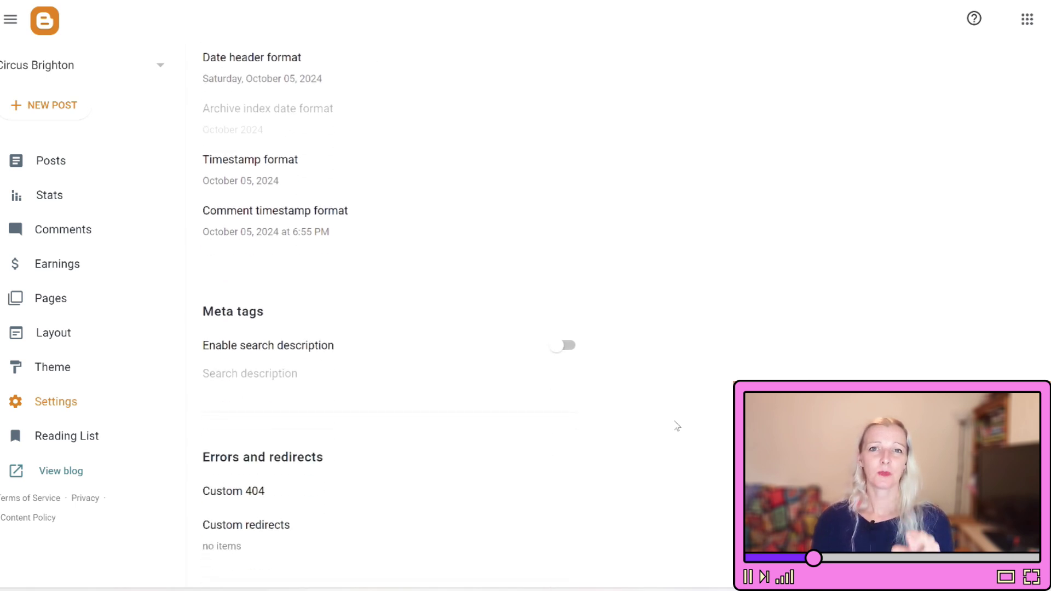
scroll(677, 426, down, 3)
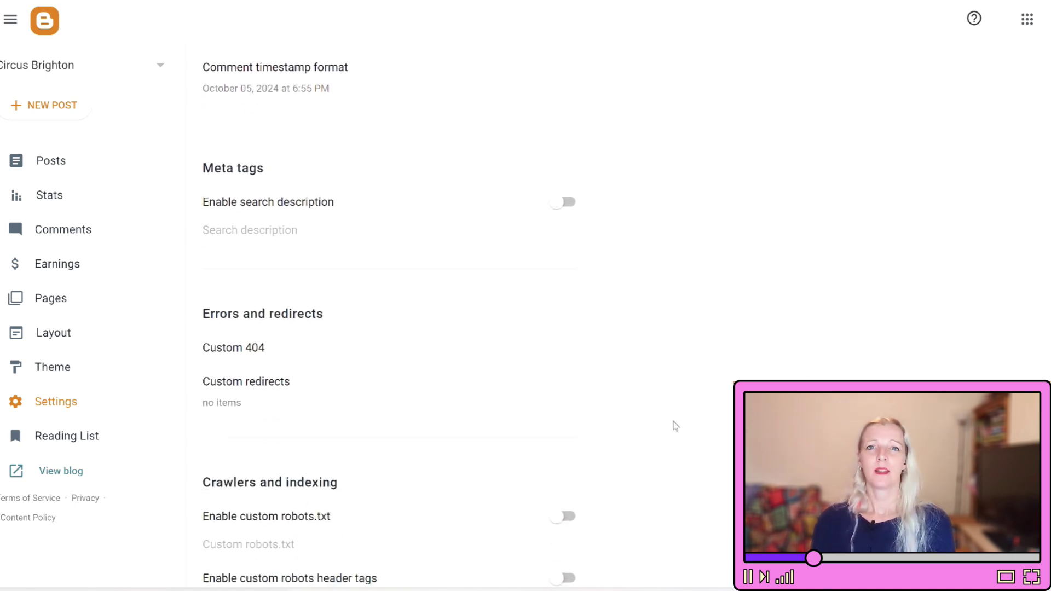
click(569, 203)
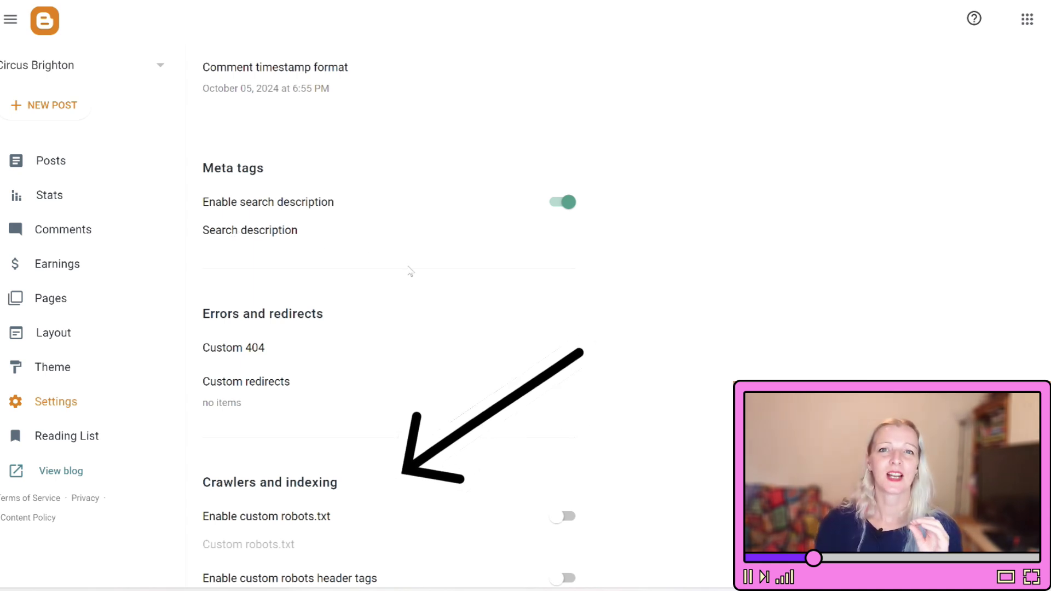
Step: Enable custom robots.txt and custom robots header tags in the Crawlers and indexing settings
scroll(750, 313, down, 1)
scroll(750, 312, down, 2)
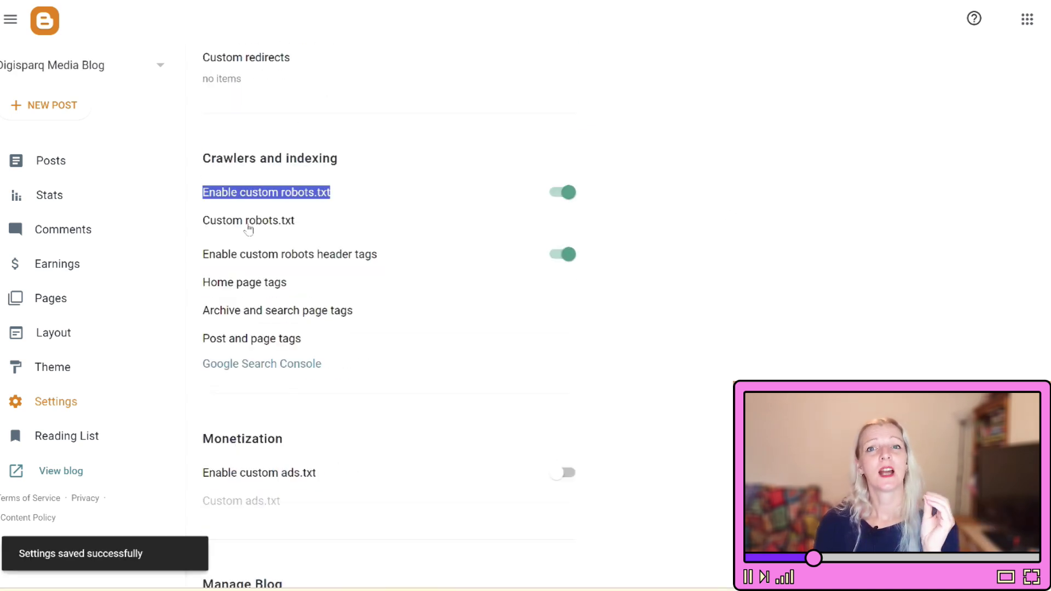
click(567, 254)
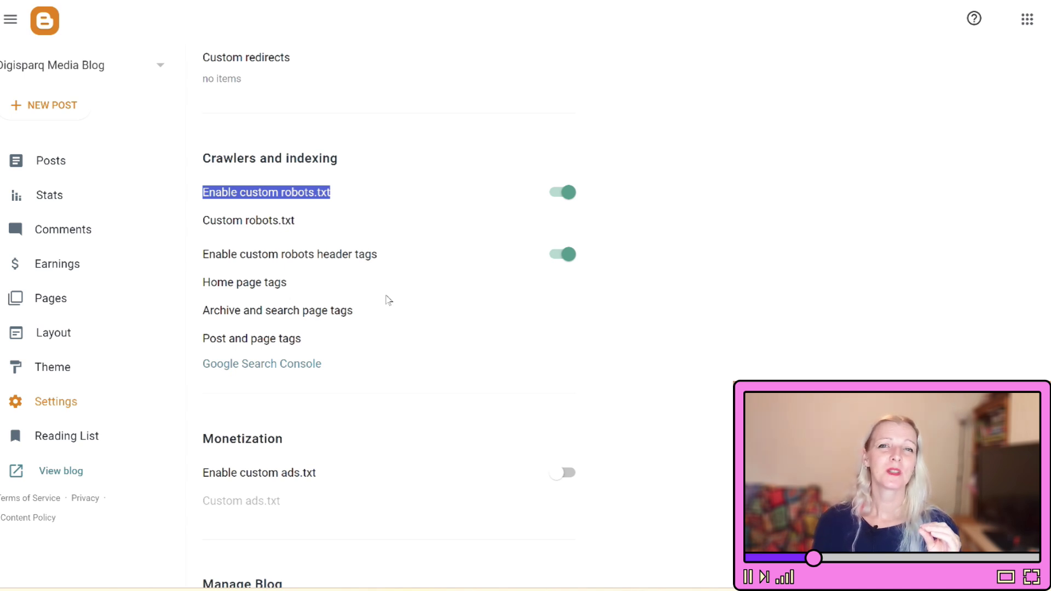
click(263, 225)
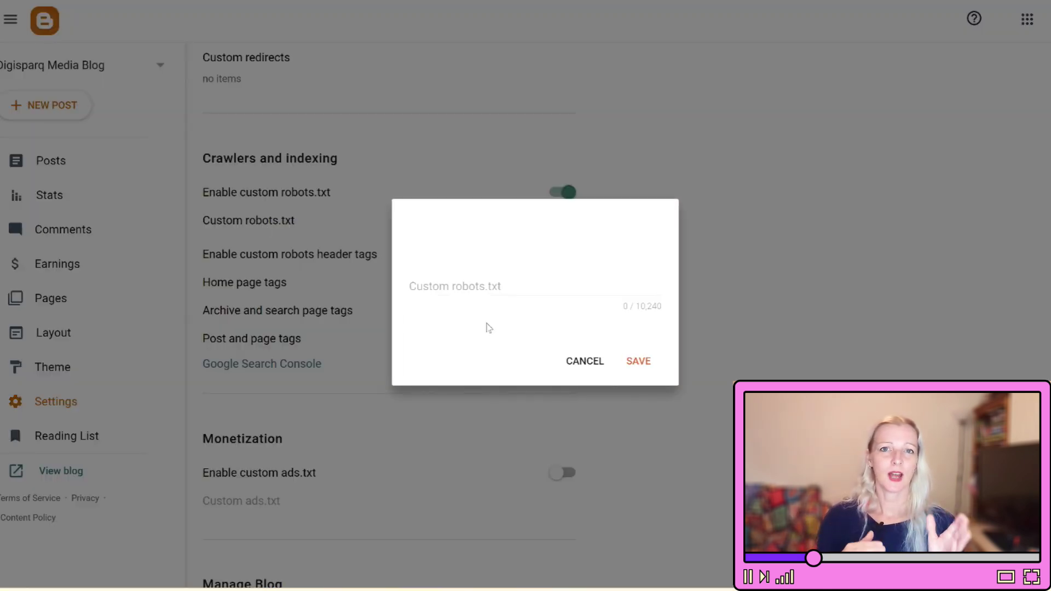
click(410, 252)
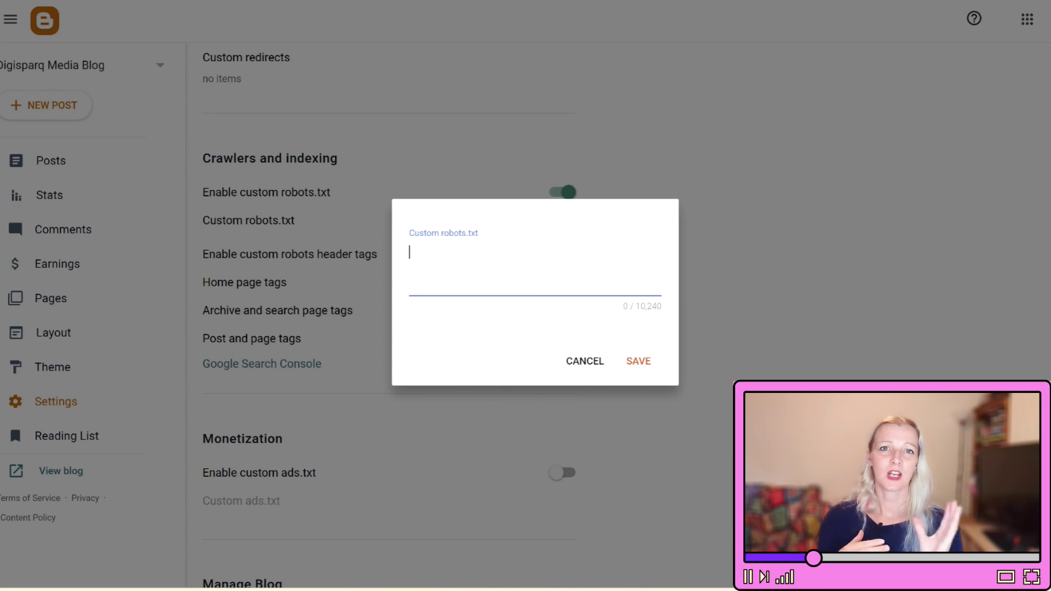
key(ctrl+v)
key(BackSpace)
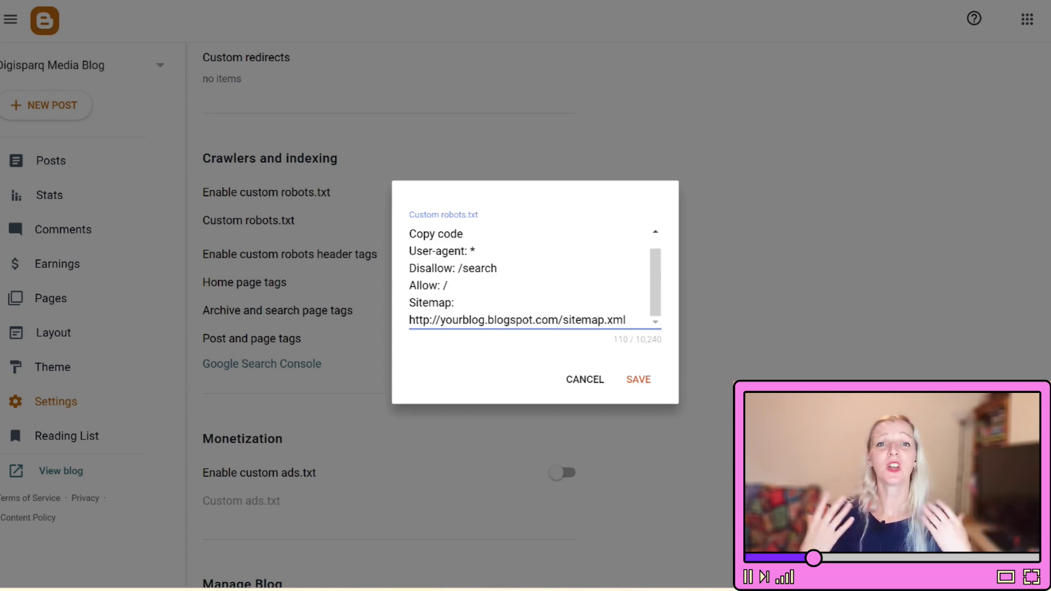
drag(440, 319, 487, 320)
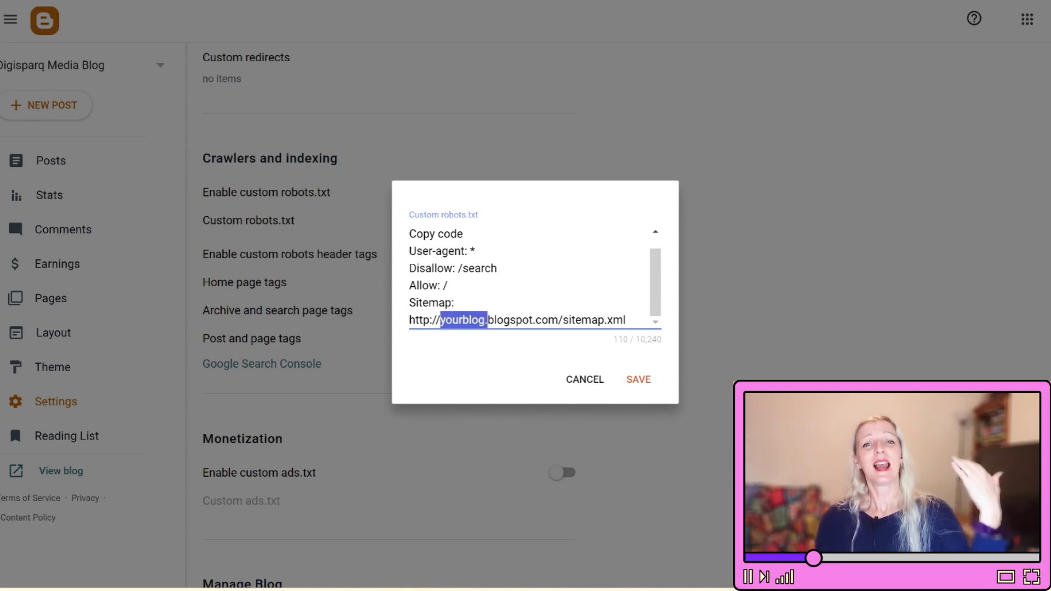
click(485, 319)
drag(485, 320, 440, 319)
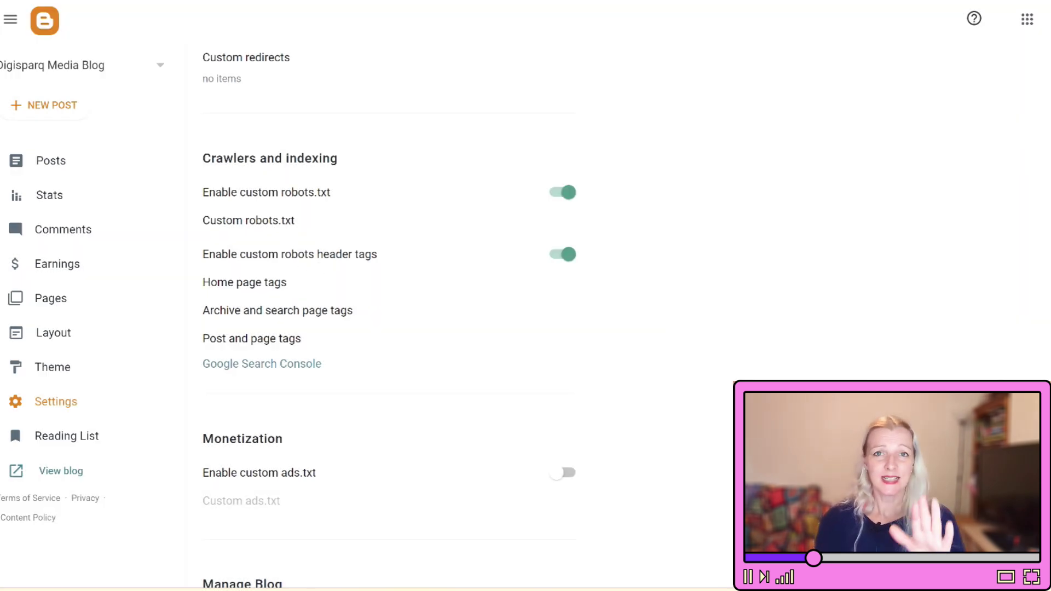
Step: Save the home page's custom robot tags with only "all" and "noodp" enabled
drag(202, 254, 386, 255)
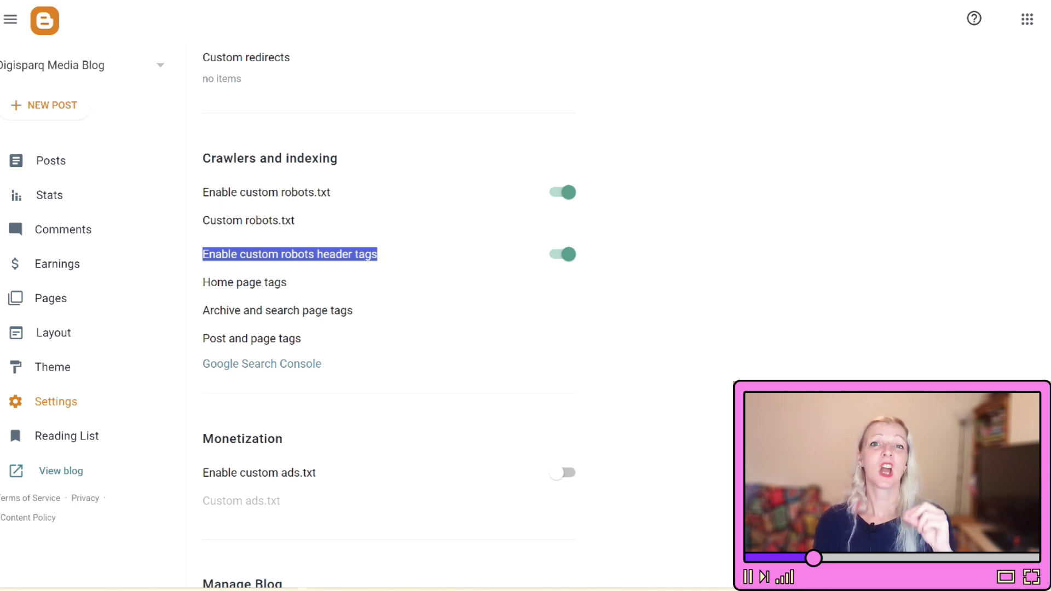
click(340, 295)
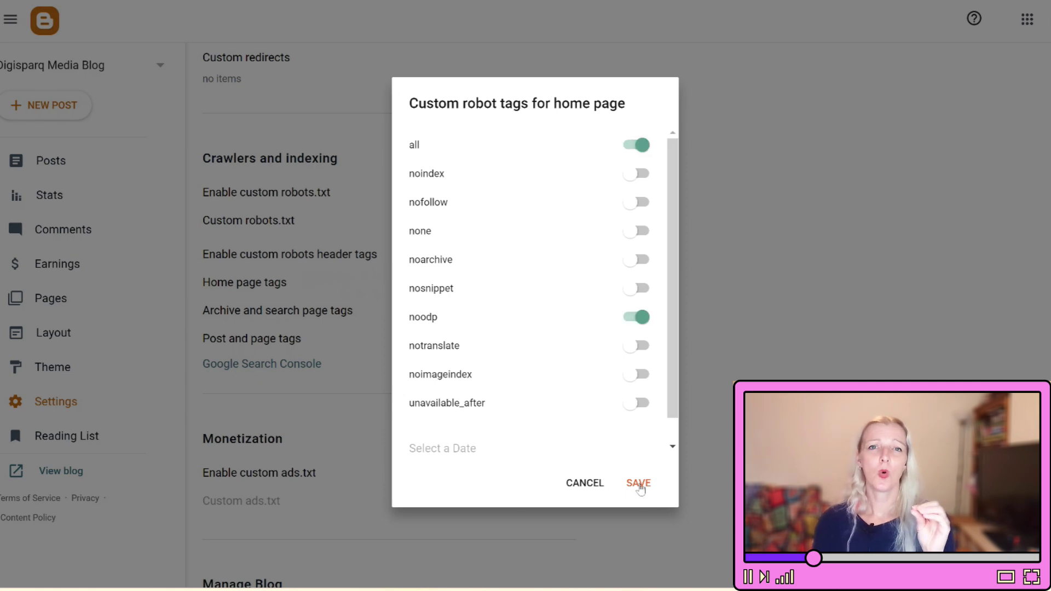
click(638, 486)
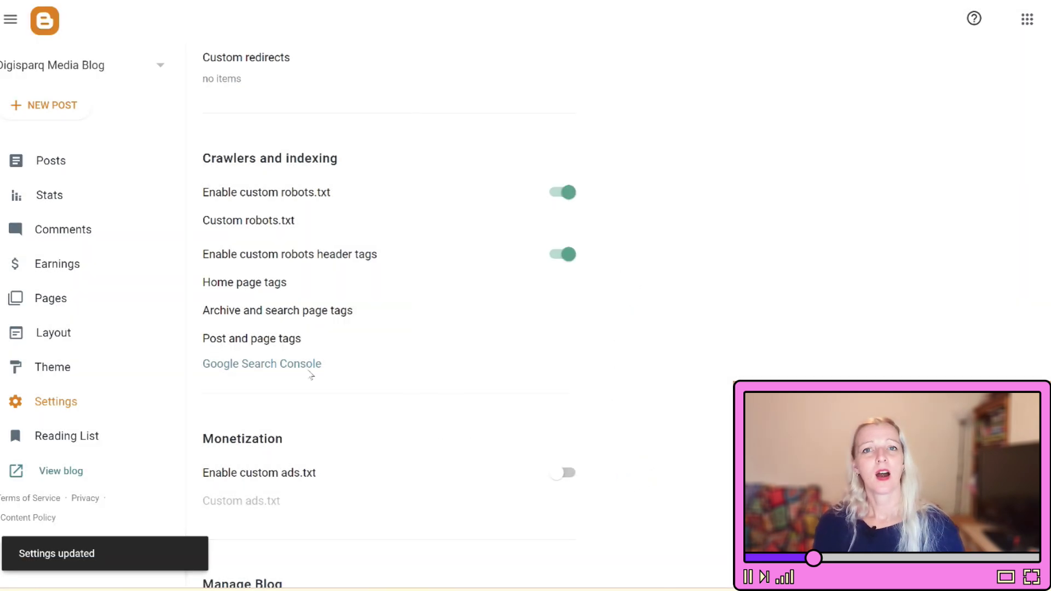
Step: Set the archive and search page robot tags to "noindex" and "noodp" with "all" disabled, and save them
click(282, 311)
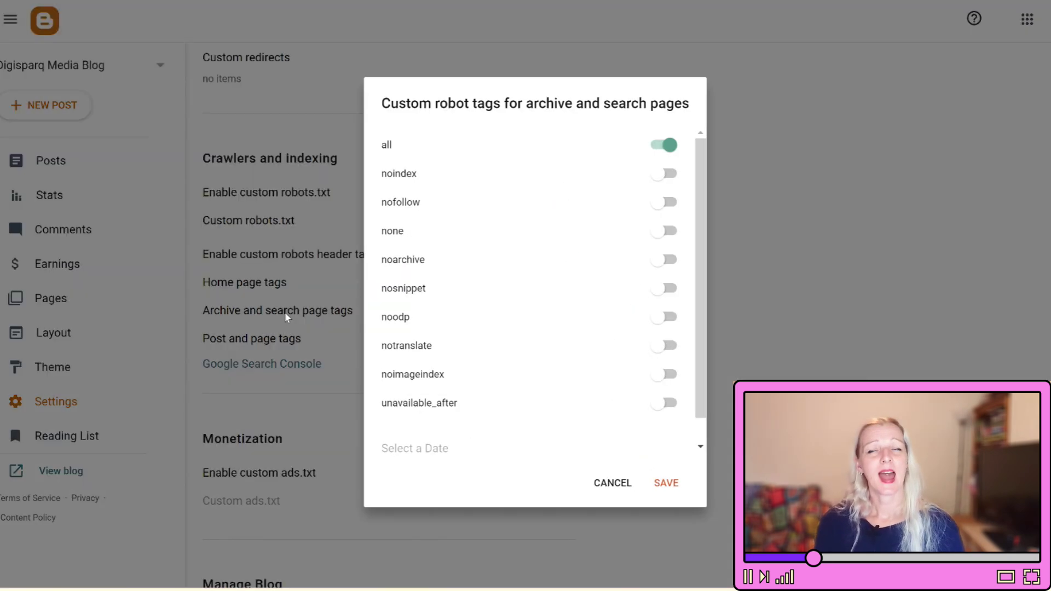
click(663, 147)
click(666, 174)
click(668, 320)
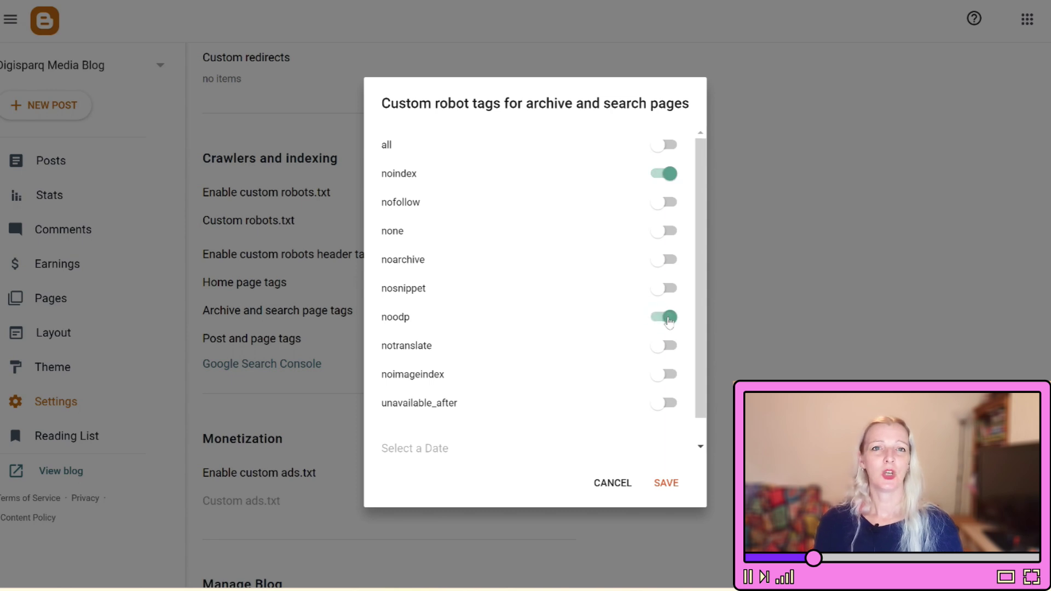
click(673, 486)
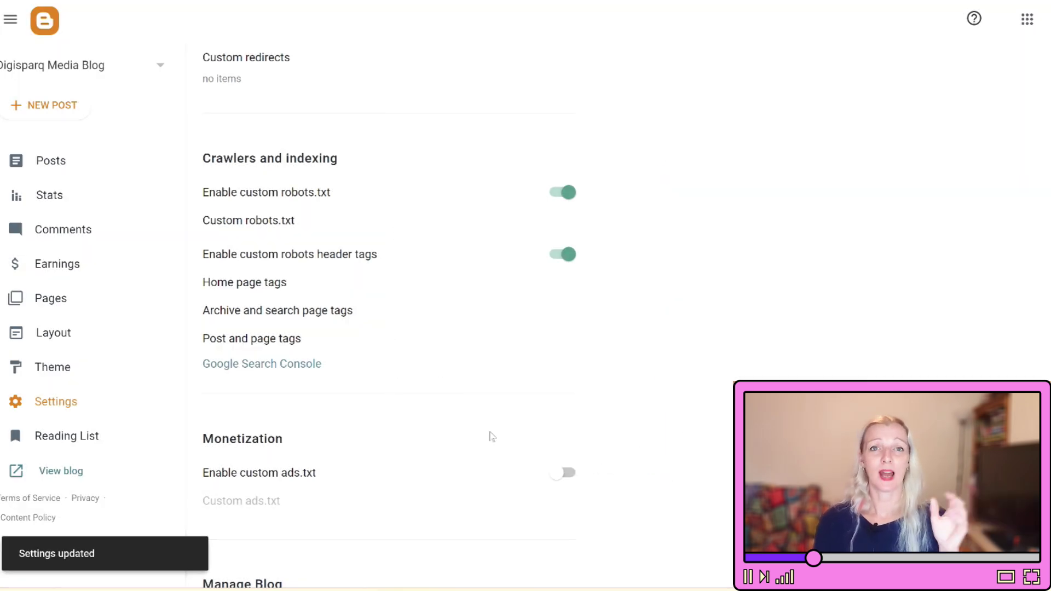
Step: Enable the "all" and "noodp" robot tags for posts and pages and save them
click(254, 341)
click(641, 148)
click(640, 317)
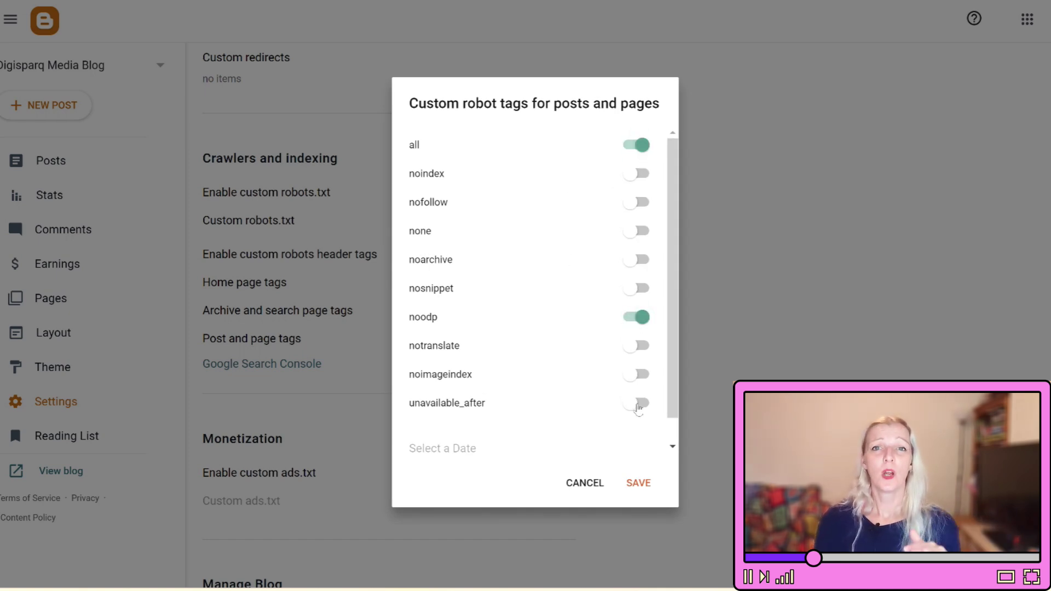
click(641, 483)
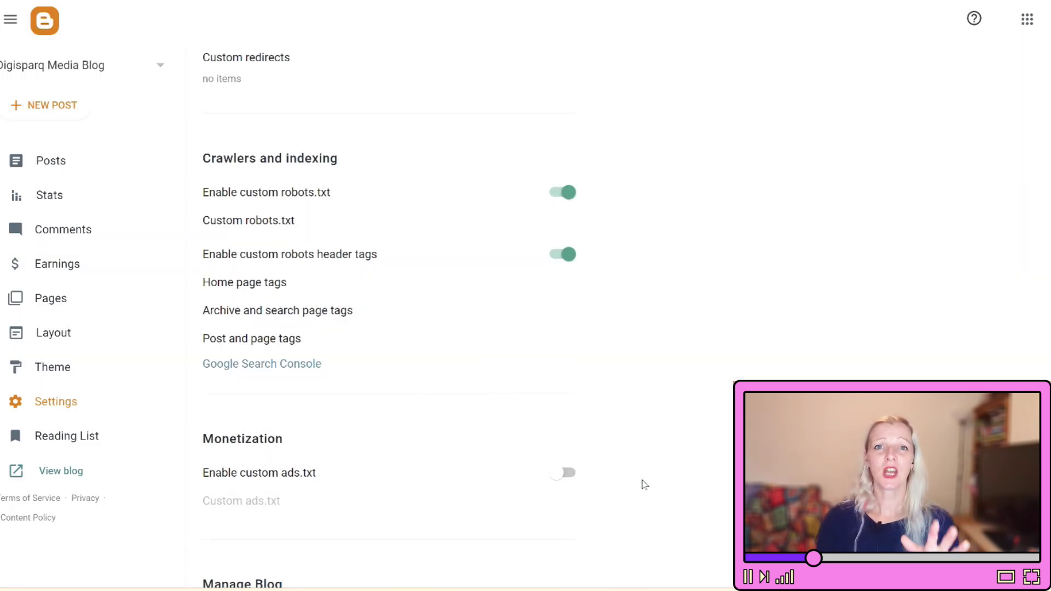
Step: Switch to Google Search Console from the blog's settings and open the Sitemaps page for circusbrighton.com
scroll(638, 481, down, 18)
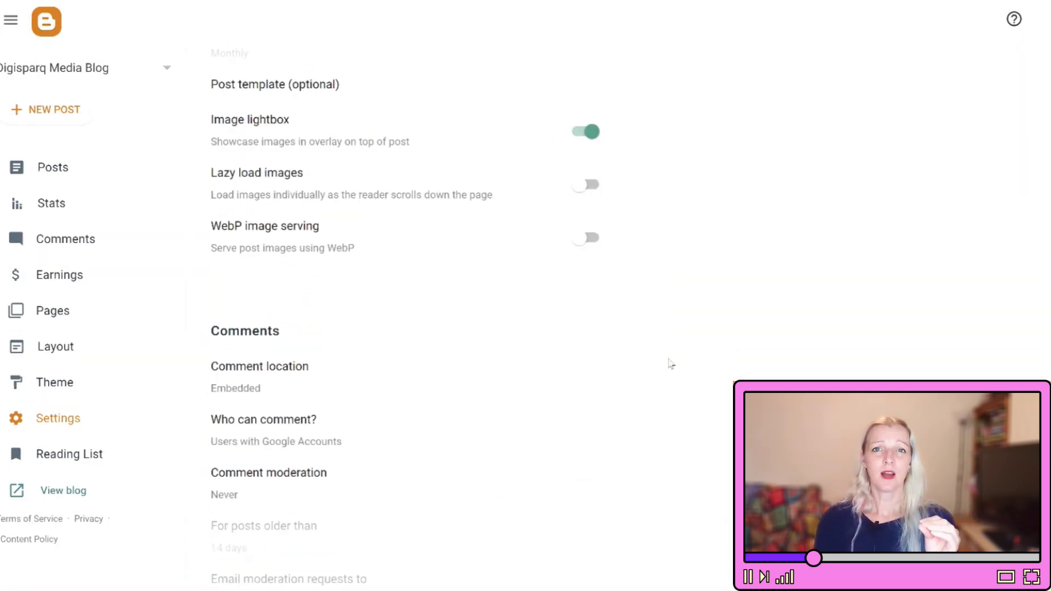
scroll(670, 363, down, 15)
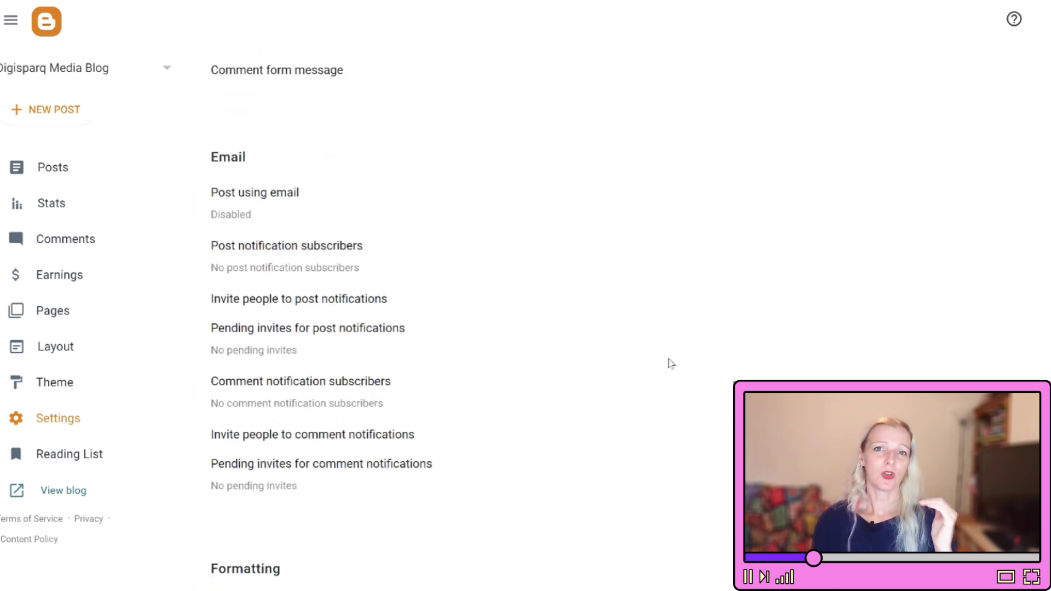
scroll(671, 363, down, 13)
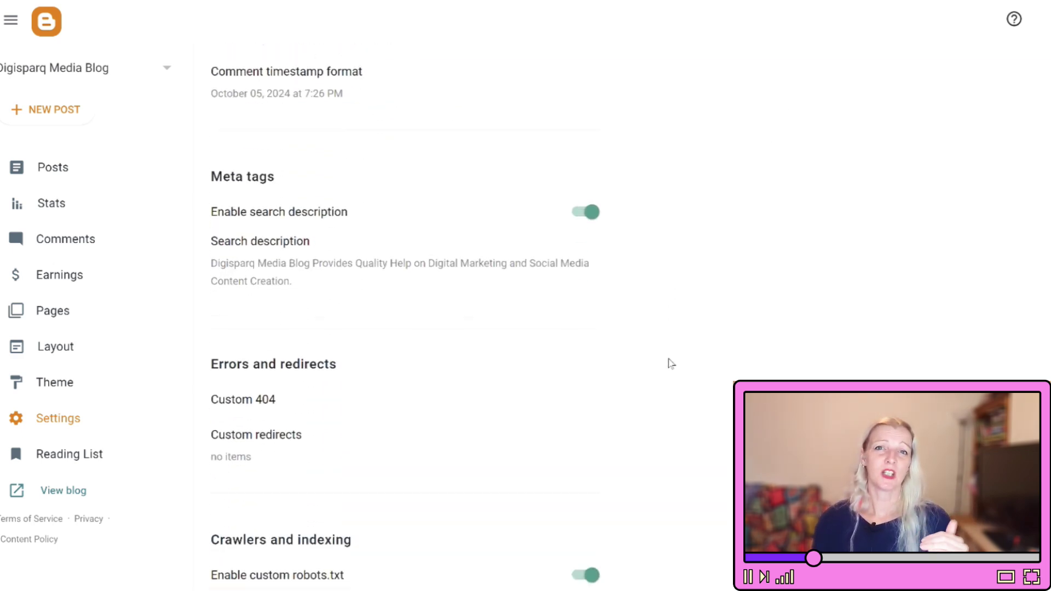
scroll(671, 364, down, 4)
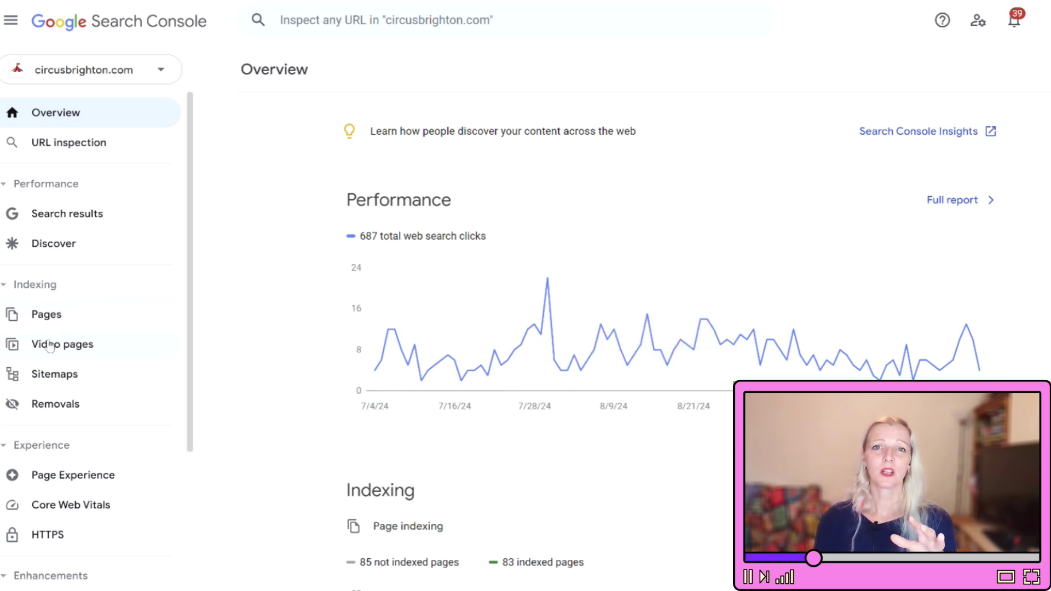
click(91, 380)
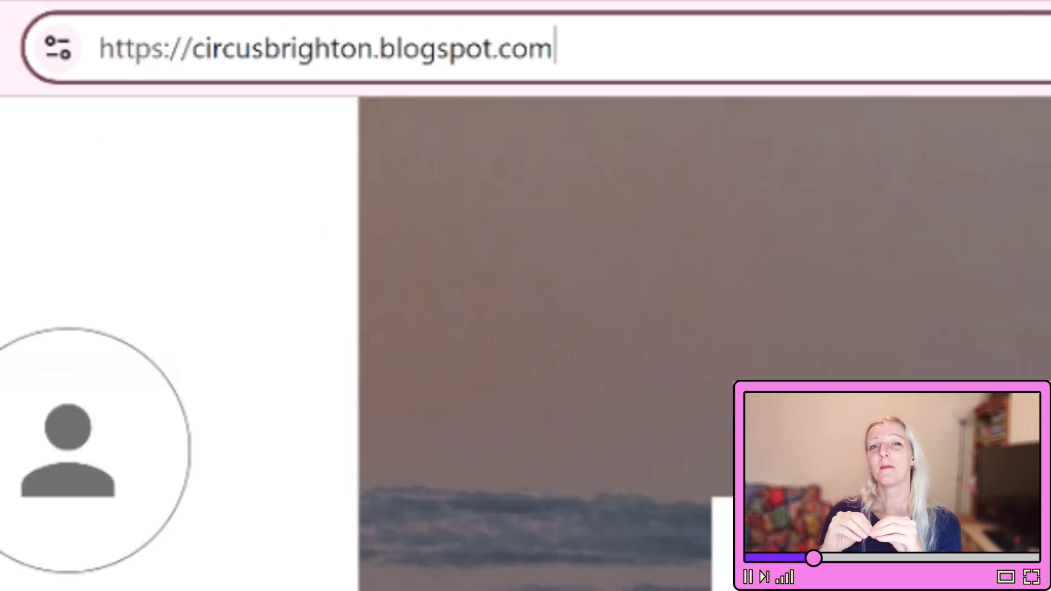
text(/sitema)
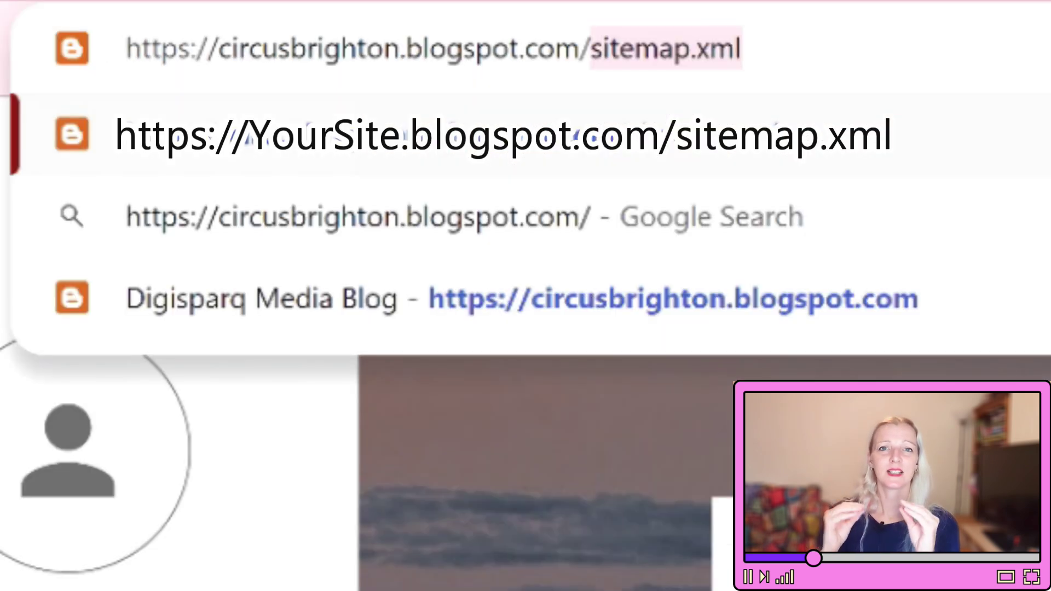
text(p)
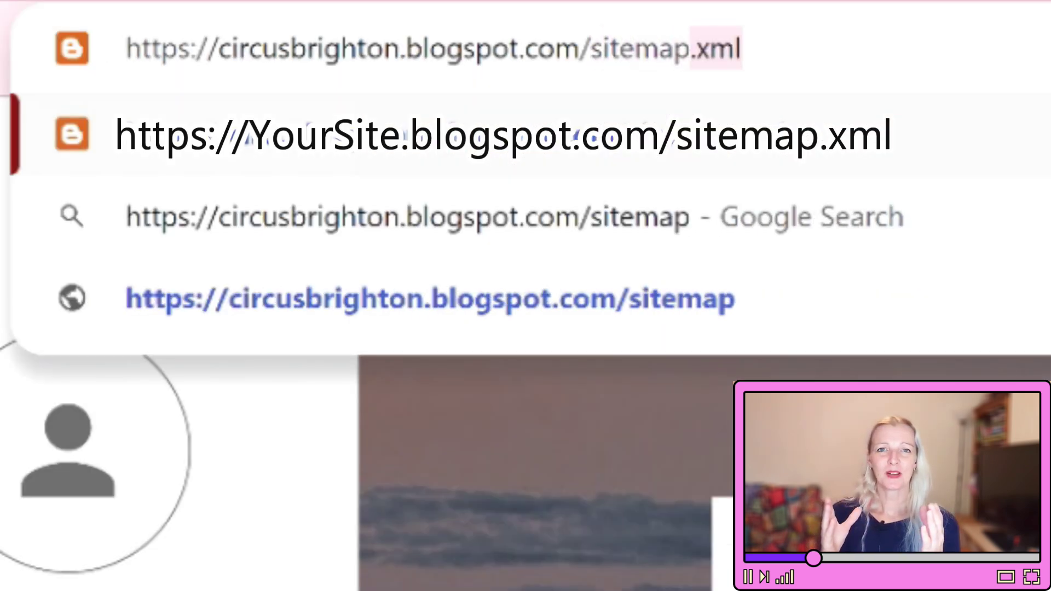
text(.xml)
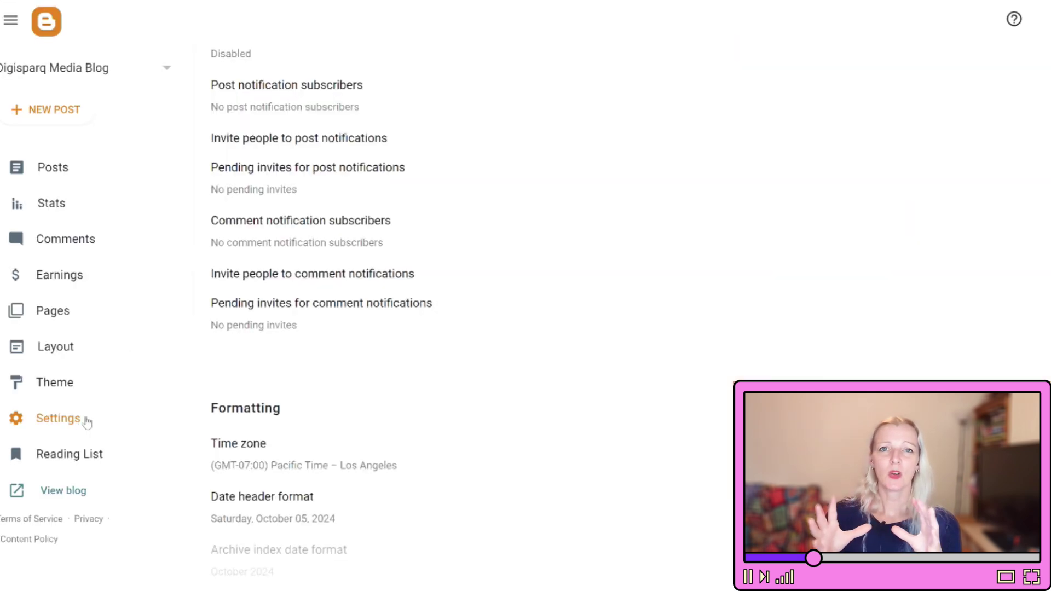
scroll(526, 383, down, 10)
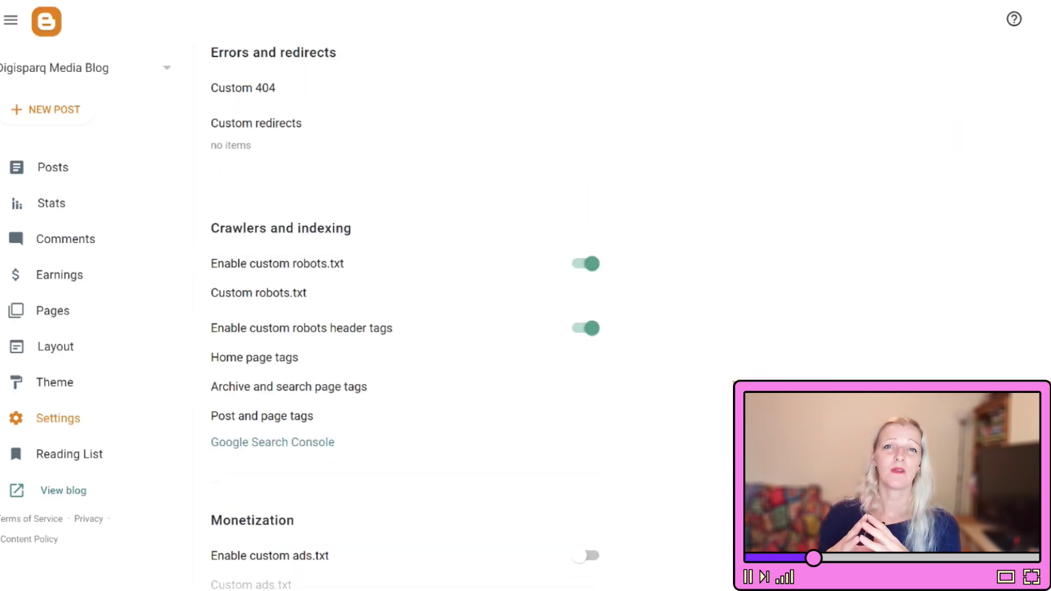
Step: Start the custom robots.txt with the rules "User-agent:*", "Disallow: /search" and "Allow:/" on separate lines, followed by a blank line
click(286, 295)
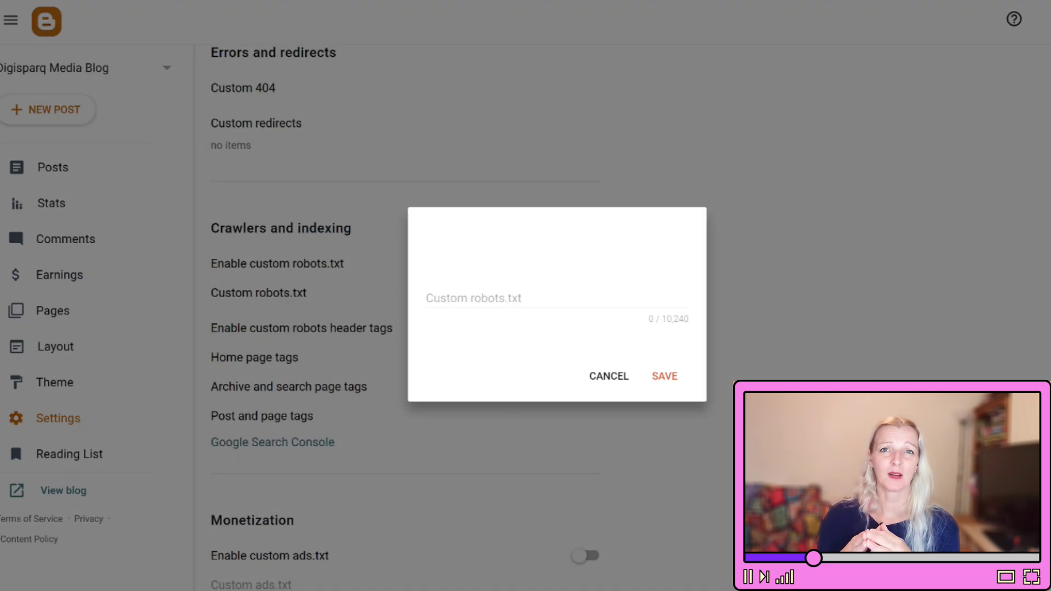
click(492, 273)
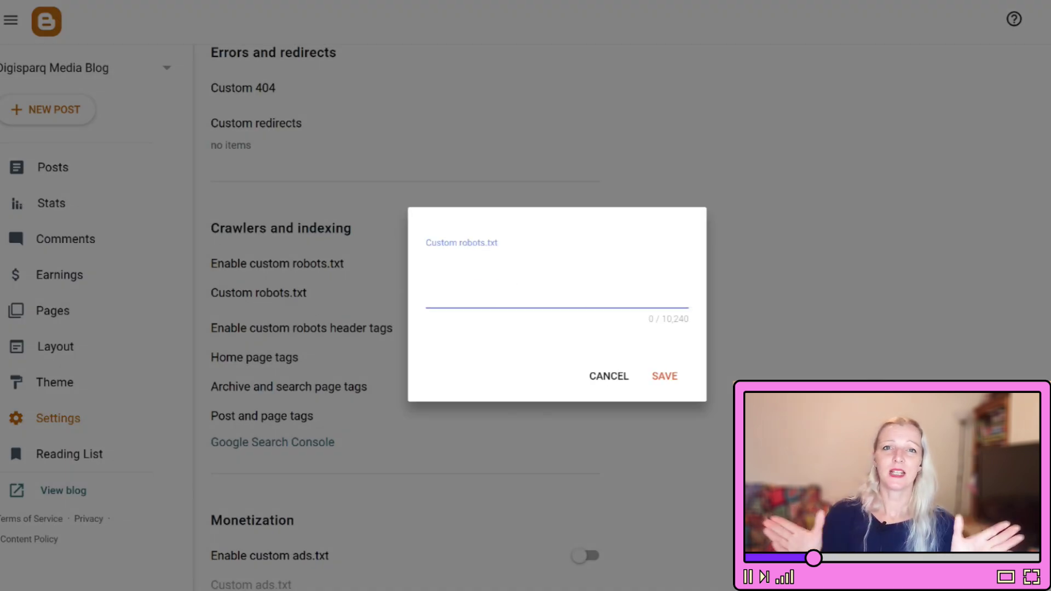
text(User-agent:)
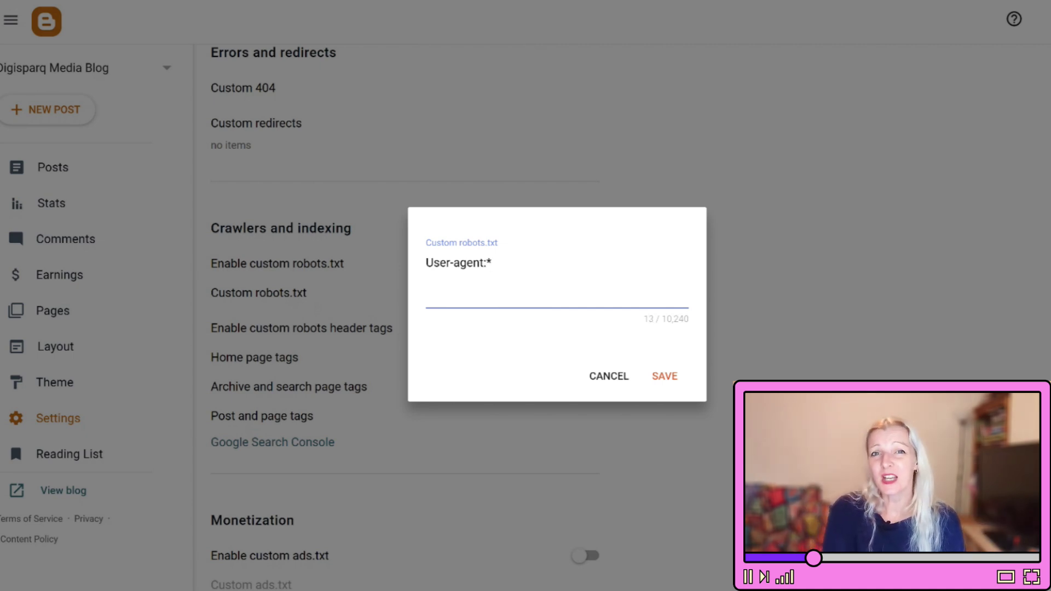
text(*)
key(Return)
text(Disallow)
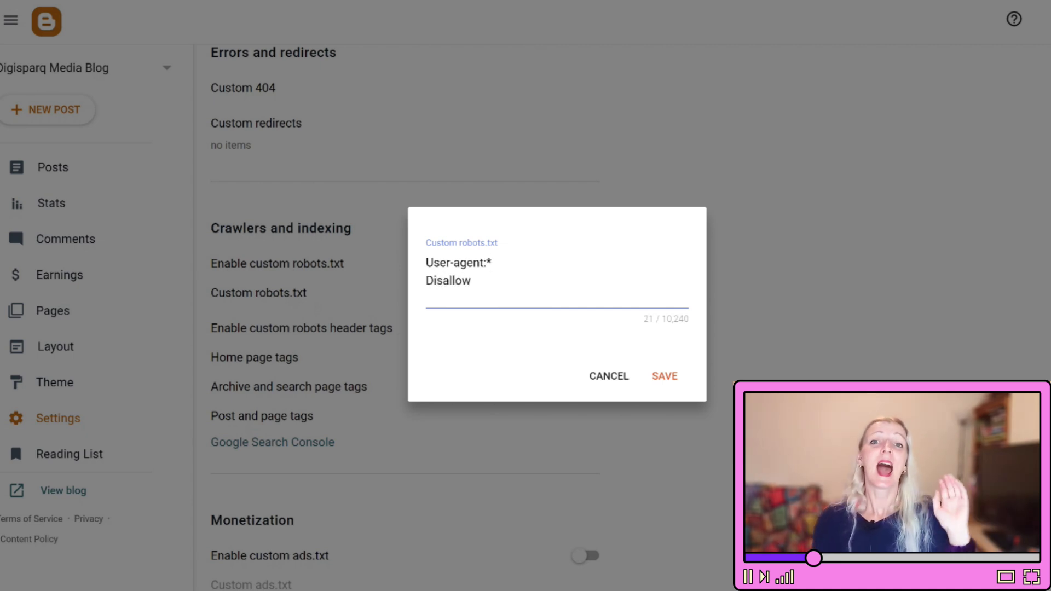
text(: /search )
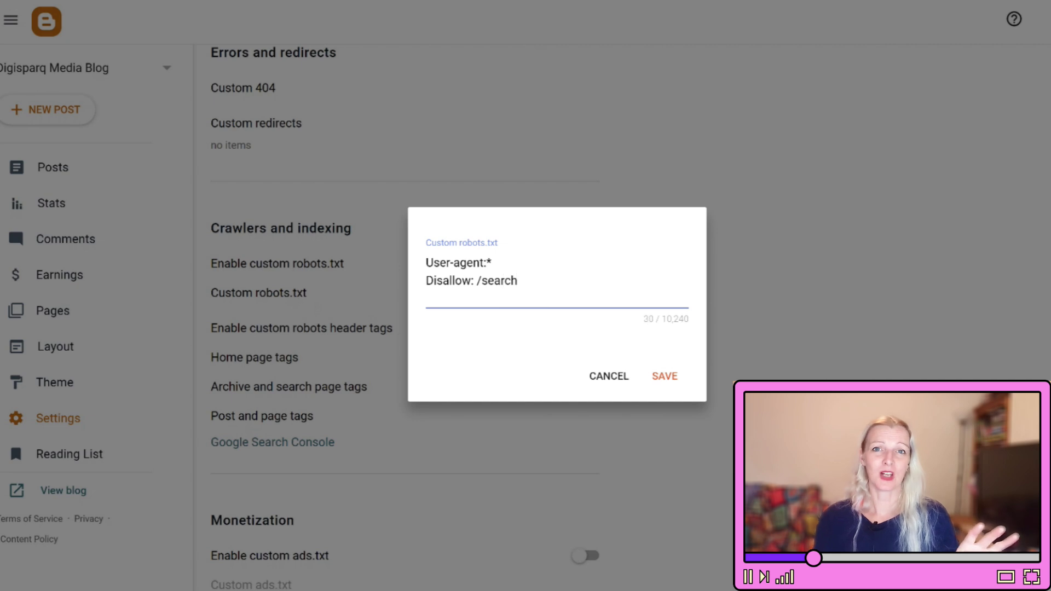
text(Allow:/)
key(Return)
key(Return)
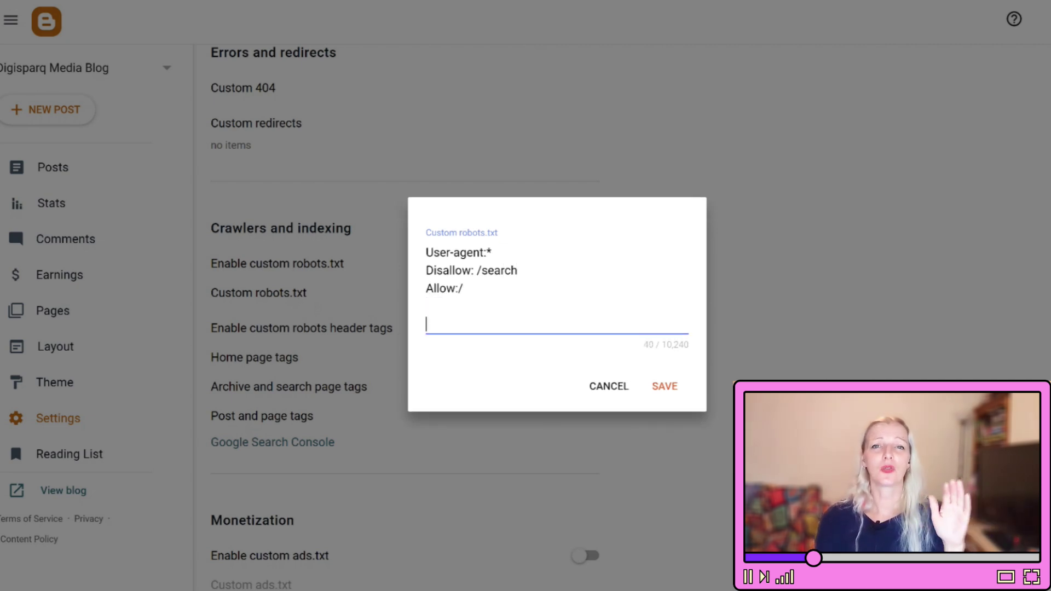
text(Sitemap)
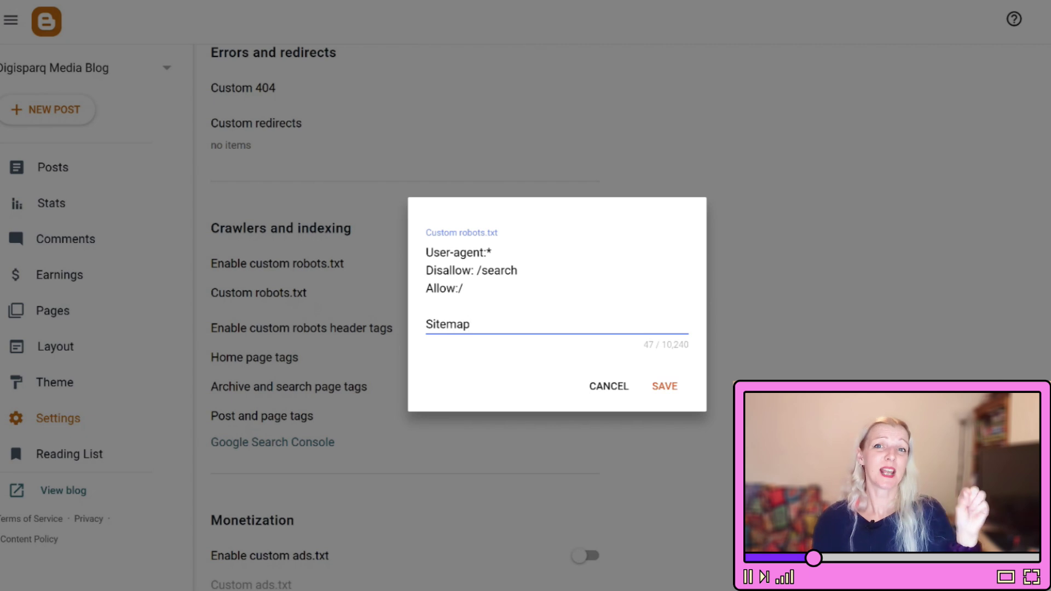
text(:)
key(Return)
text(https://circusbrighton.blogspot.com/sitemap.xml)
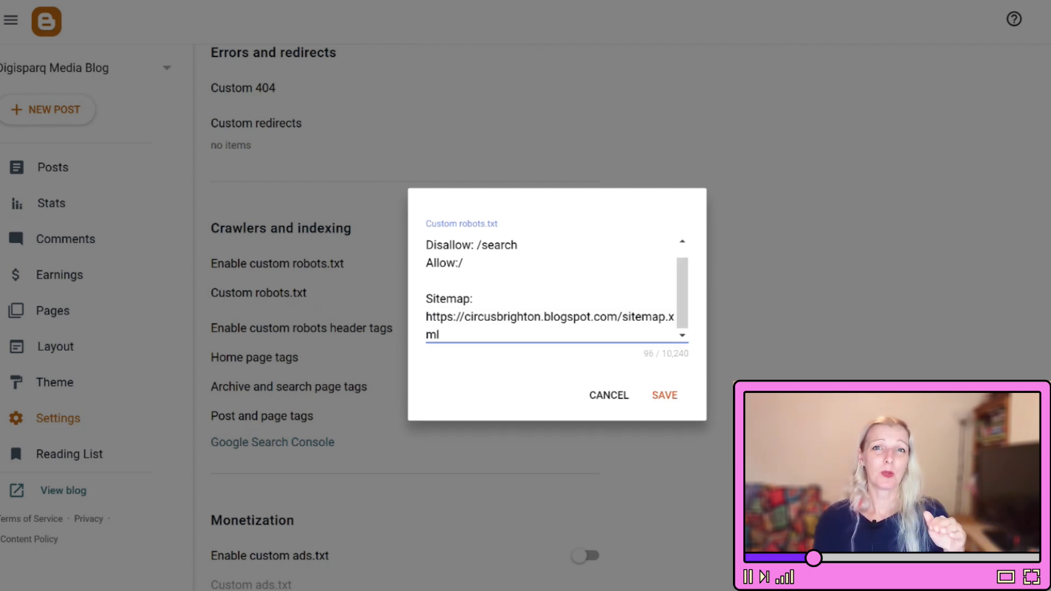
click(665, 396)
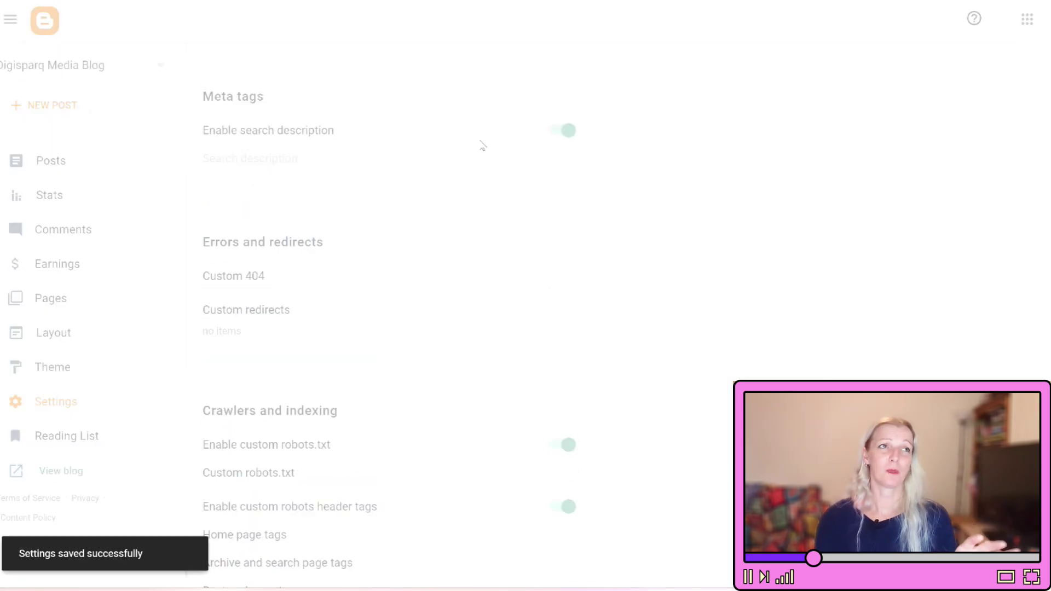
Step: Set the blog's search description to "Digisparq Media Blog Provides Quality Help on Digital Marketing and Social Media Content Creation" and save it
click(350, 164)
text(Digisparq Med)
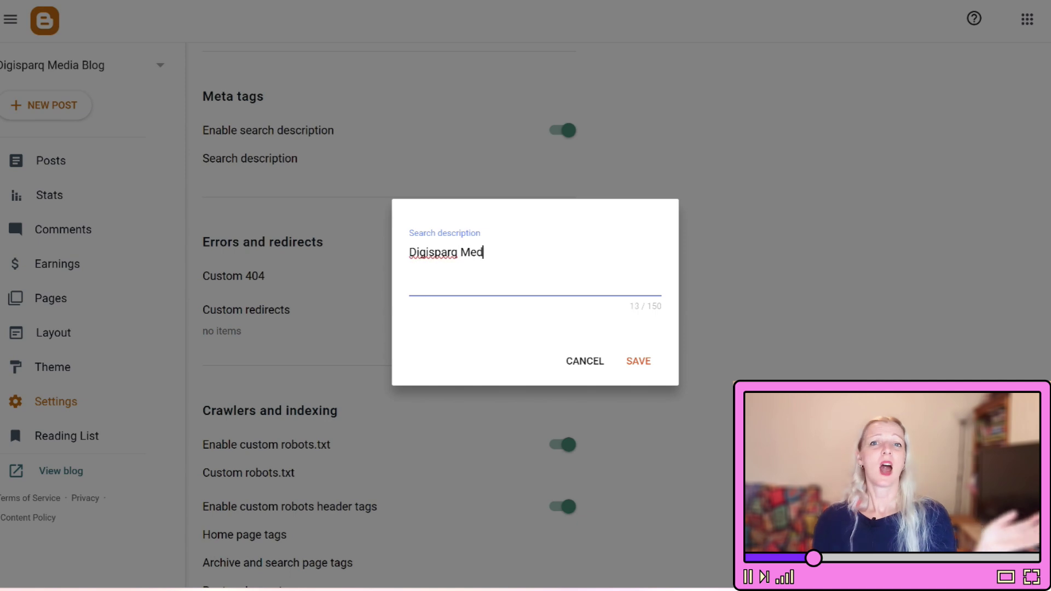
text(ia Blog Provi)
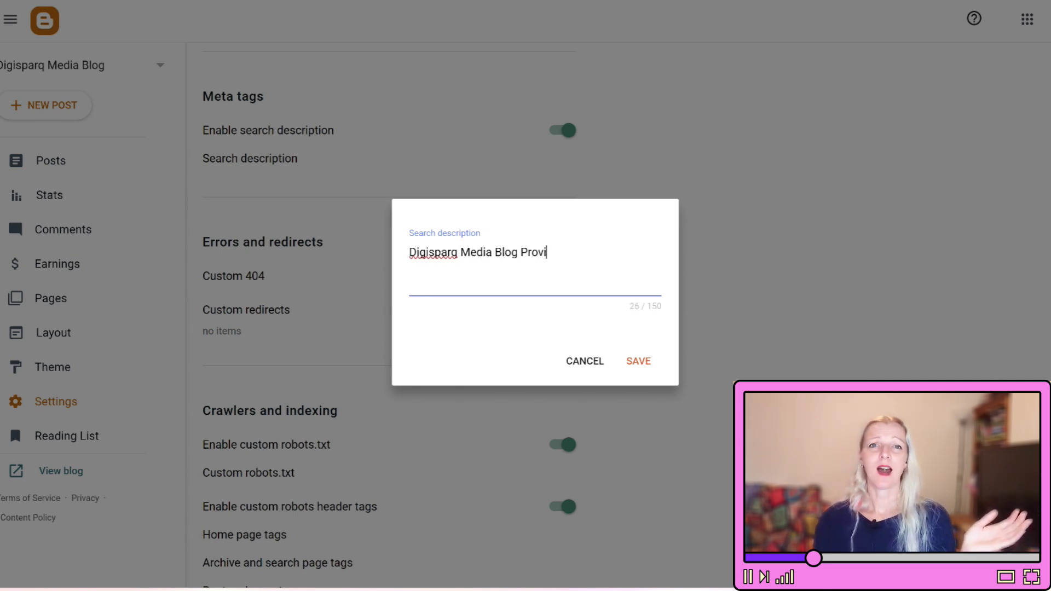
text(des Quality Help on Digital Marketing and )
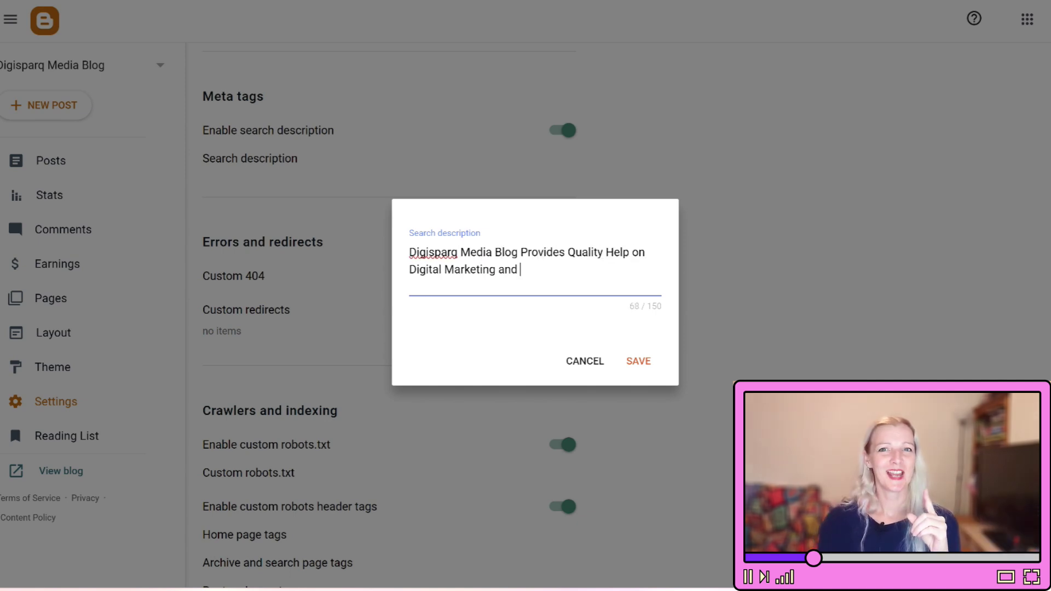
text(Social Media Content Creation)
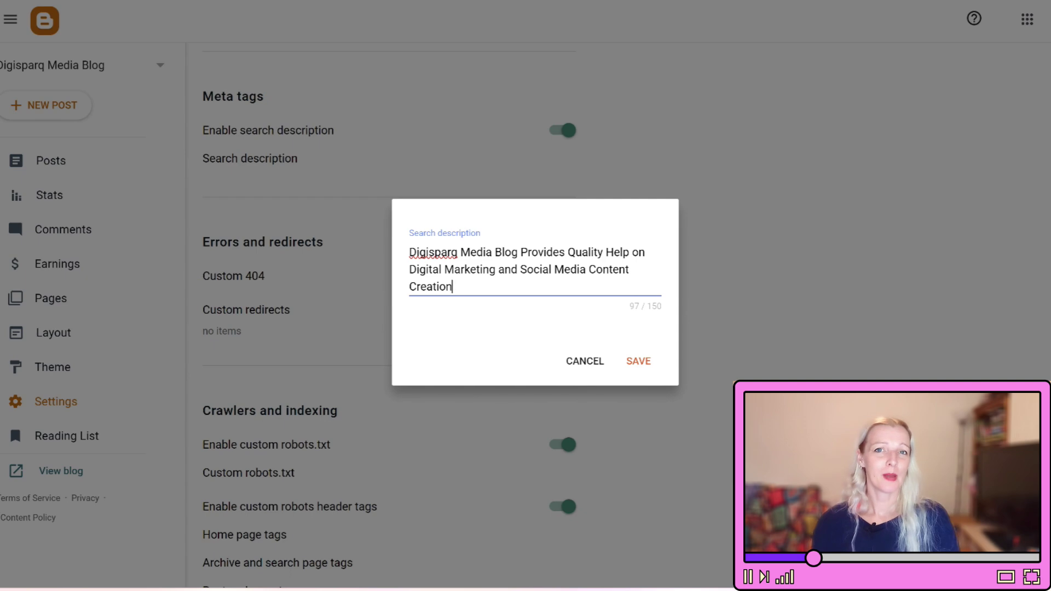
click(641, 369)
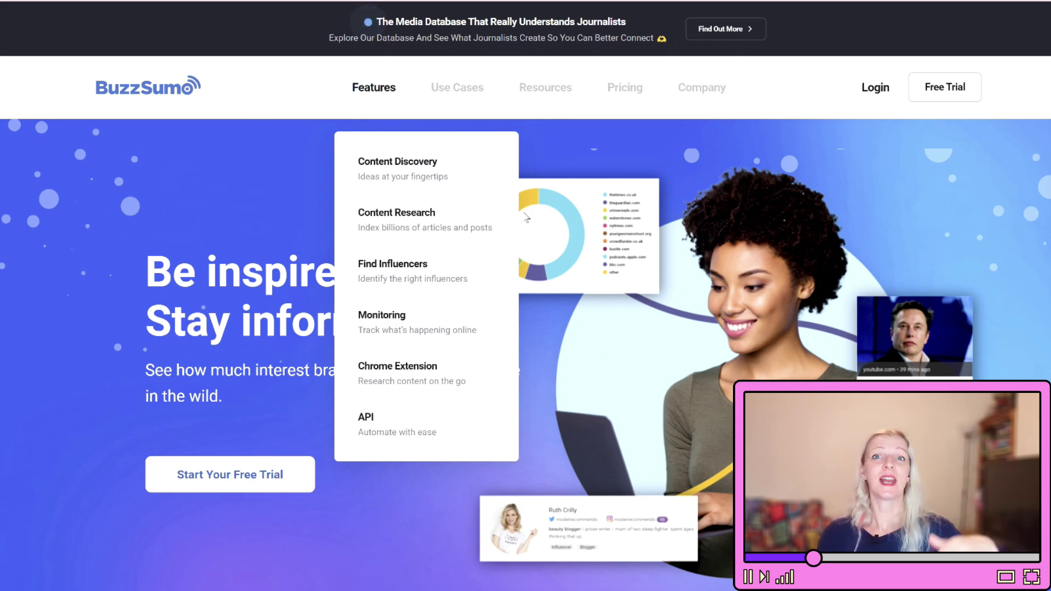
mouse_move(535, 98)
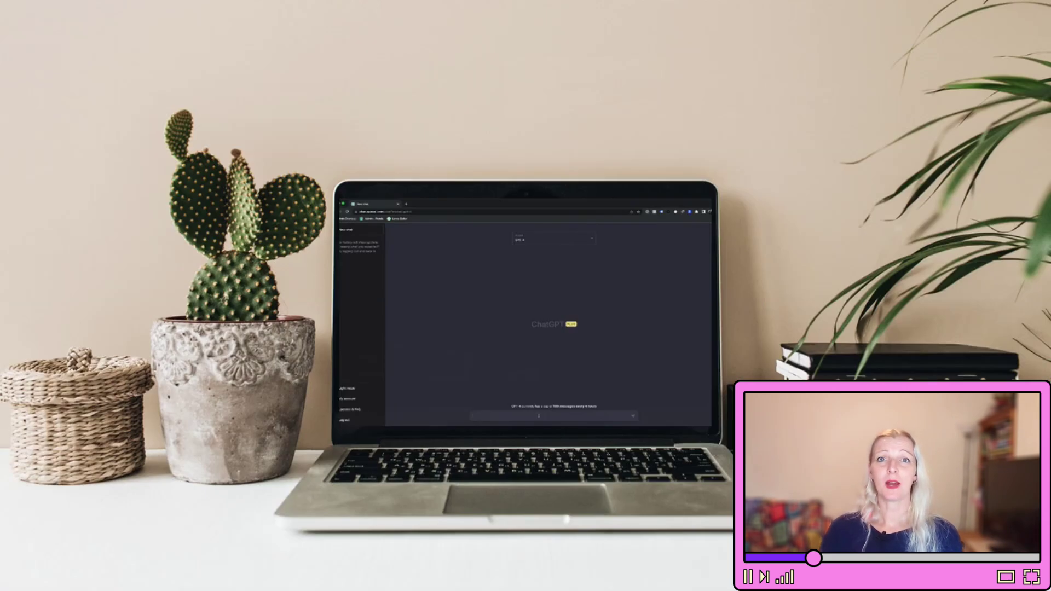
Step: Switch to ChatGPT and ask "What is the difference between ChatGPT-3 and ChatGPT-4?"
text(What is the difference between ChatGPT-3 and ChatGPT-4?)
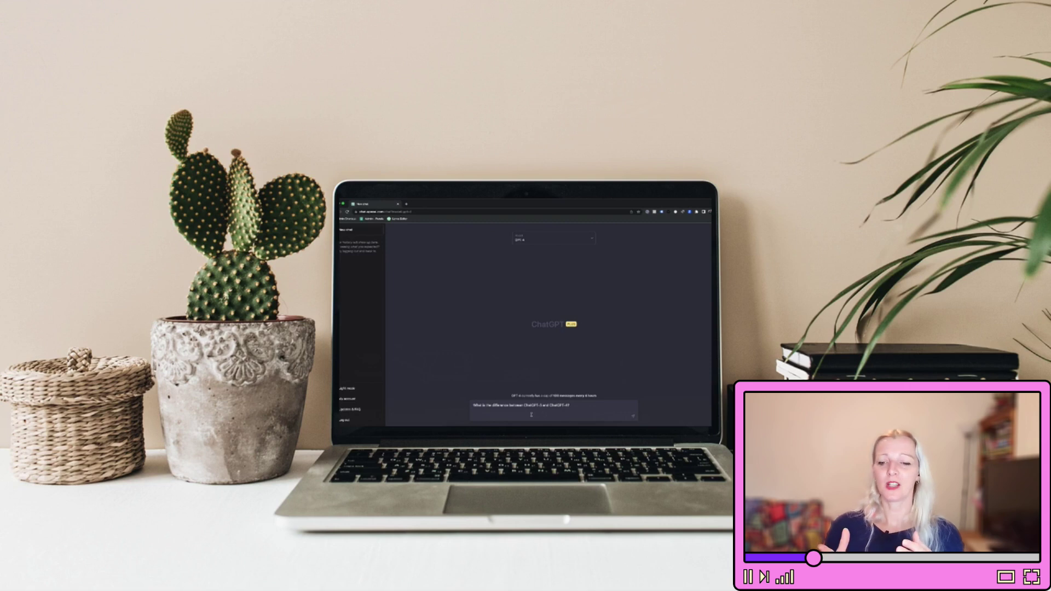
key(Return)
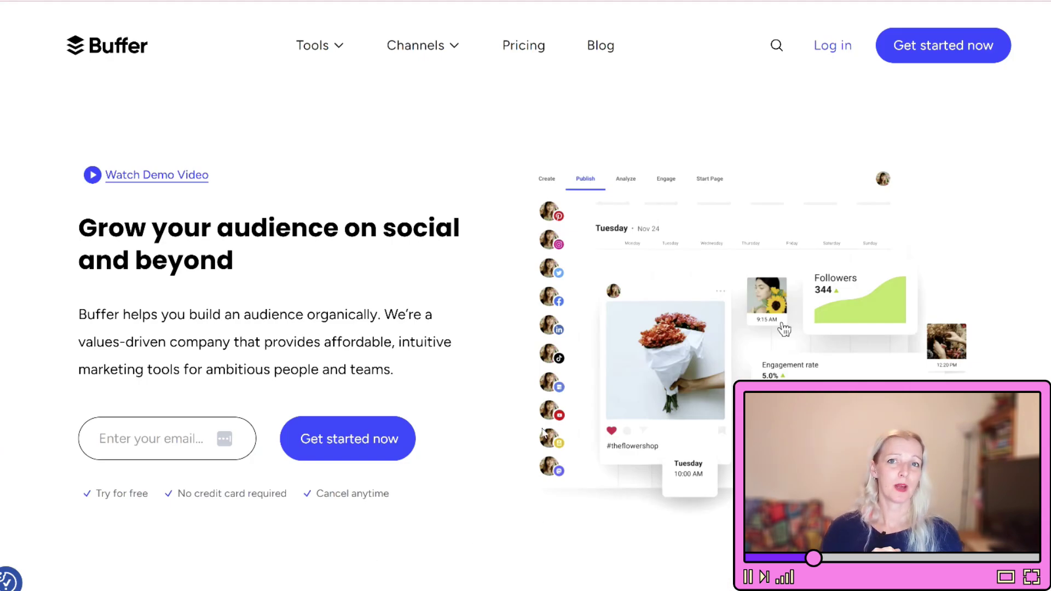
mouse_move(312, 43)
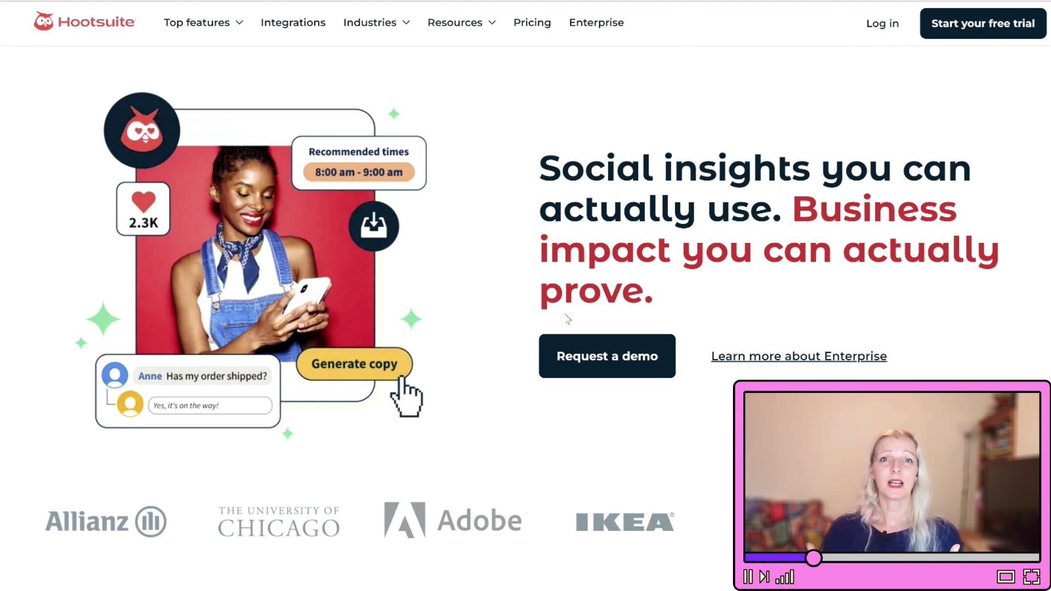
click(198, 34)
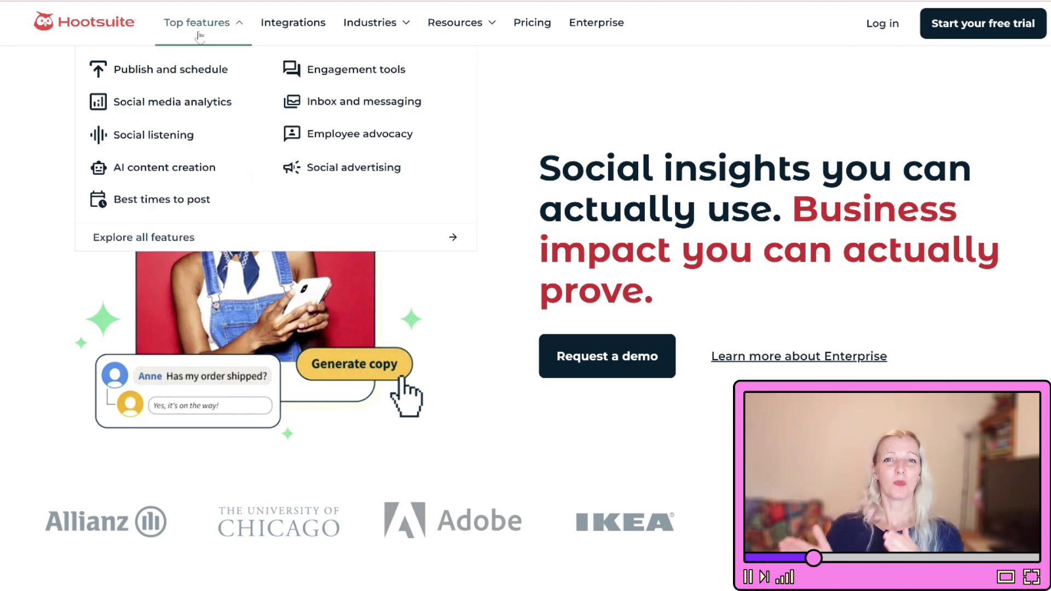